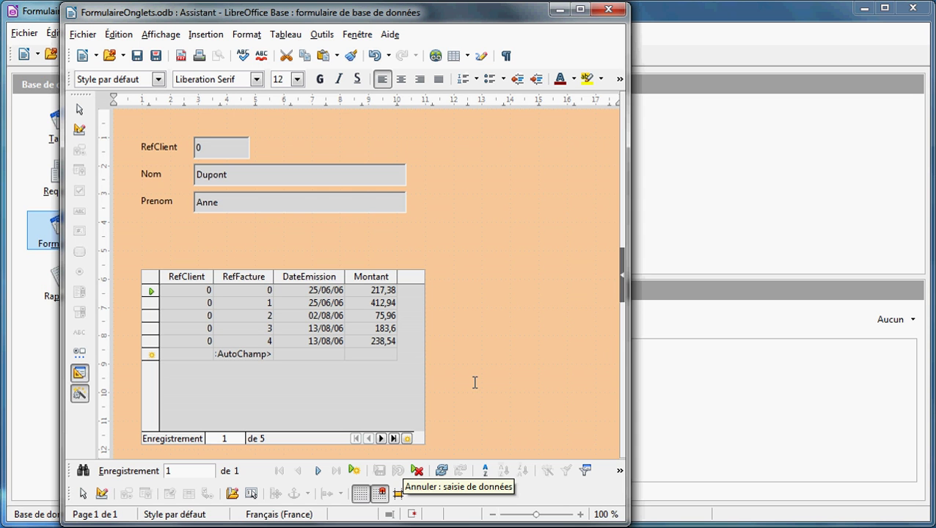
- Try switching between the Client and Factures views in the Liens and Boutons example forms
left_click(561, 9)
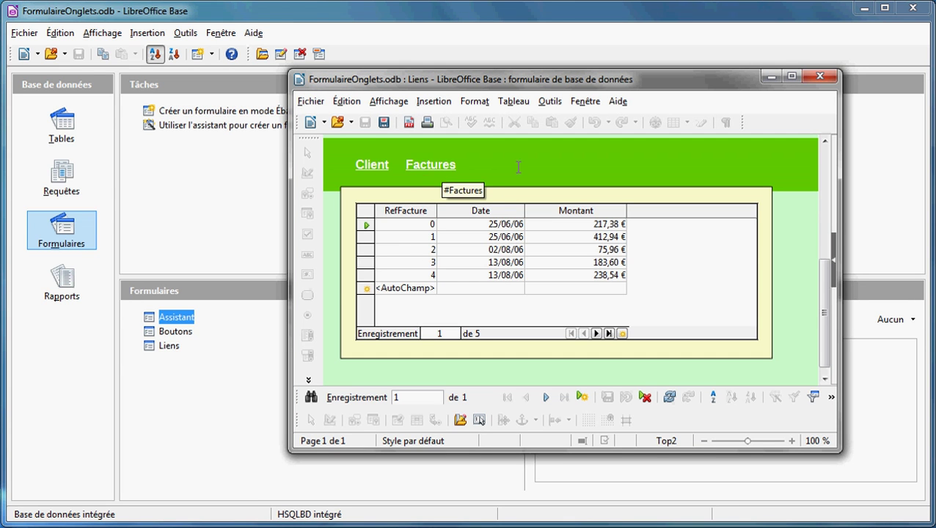
left_click(378, 166)
left_click(440, 165)
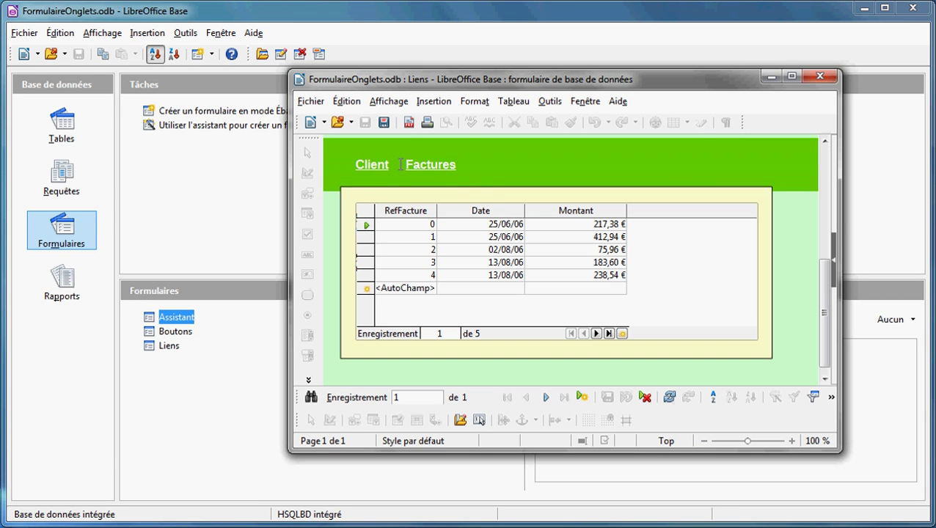
left_click(770, 77)
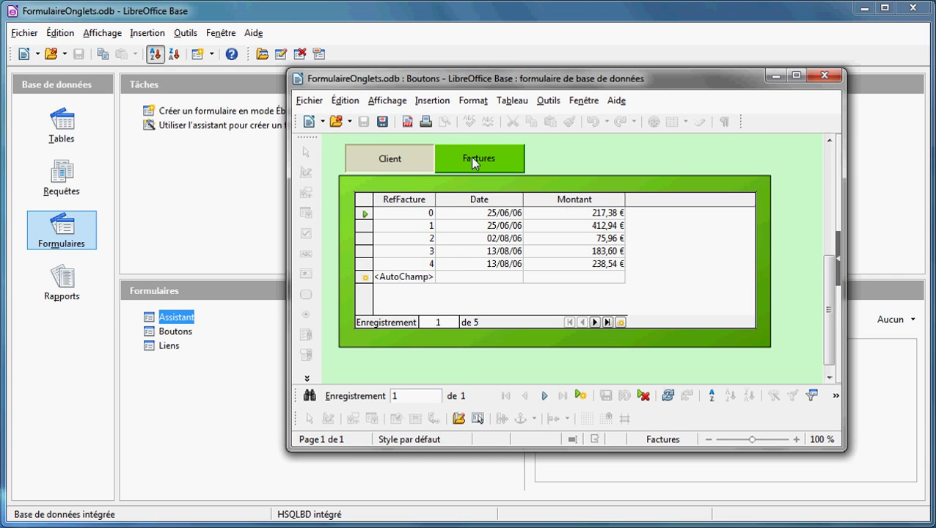
left_click(416, 160)
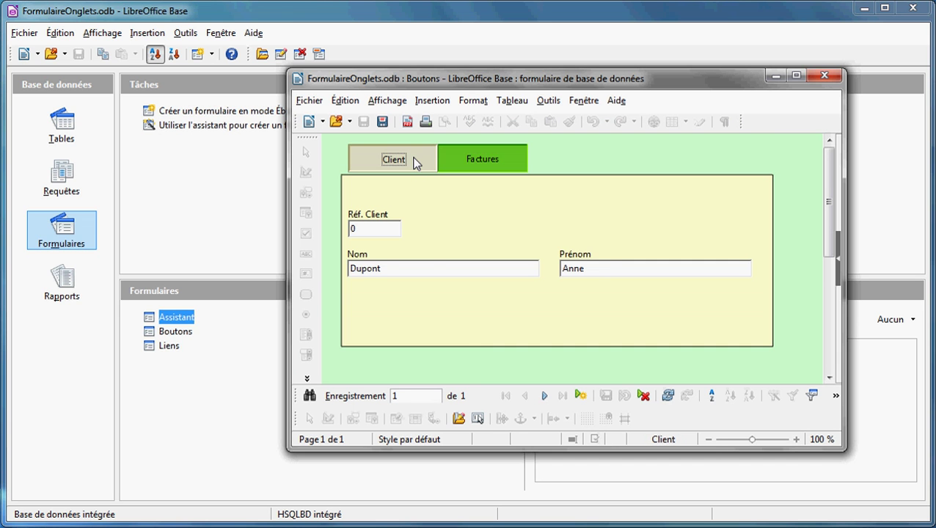
left_click(470, 160)
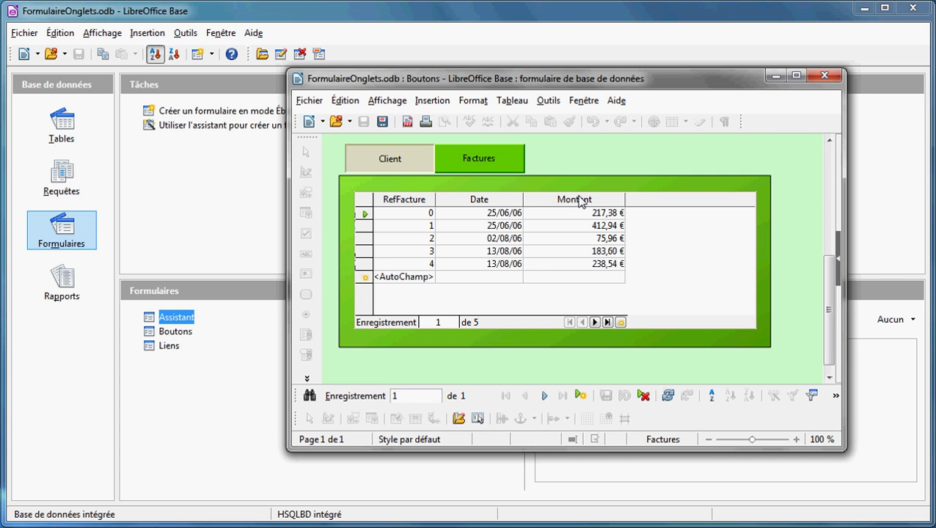
left_click(777, 77)
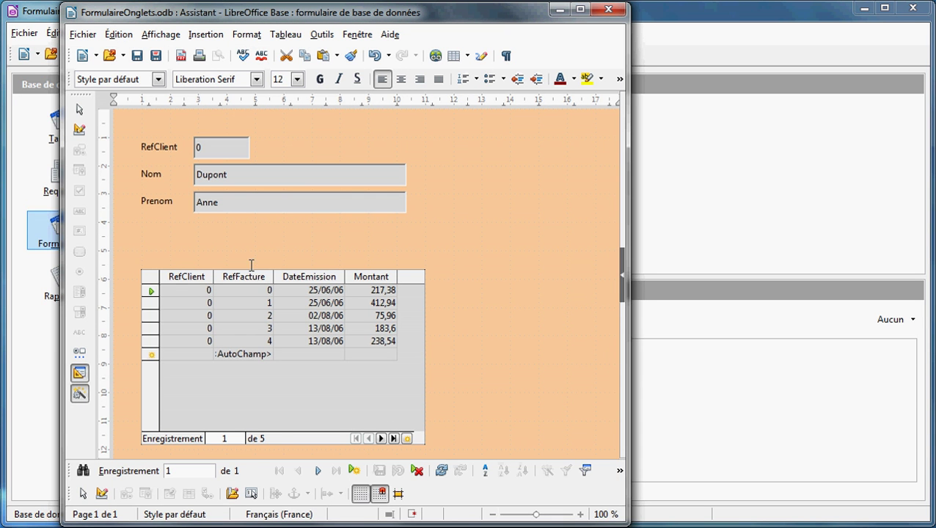
- Set the Assistant form to design mode with non-printing characters shown and the grid hidden
left_click(79, 130)
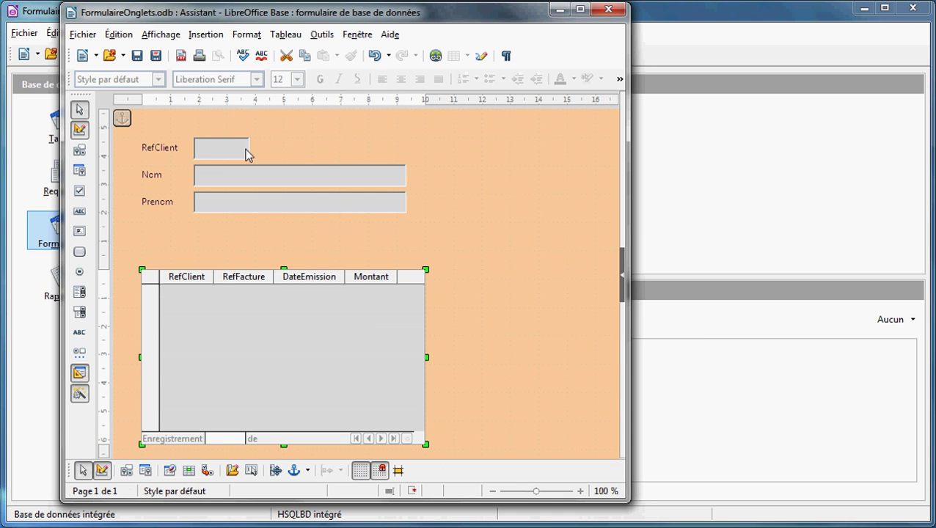
left_click(164, 38)
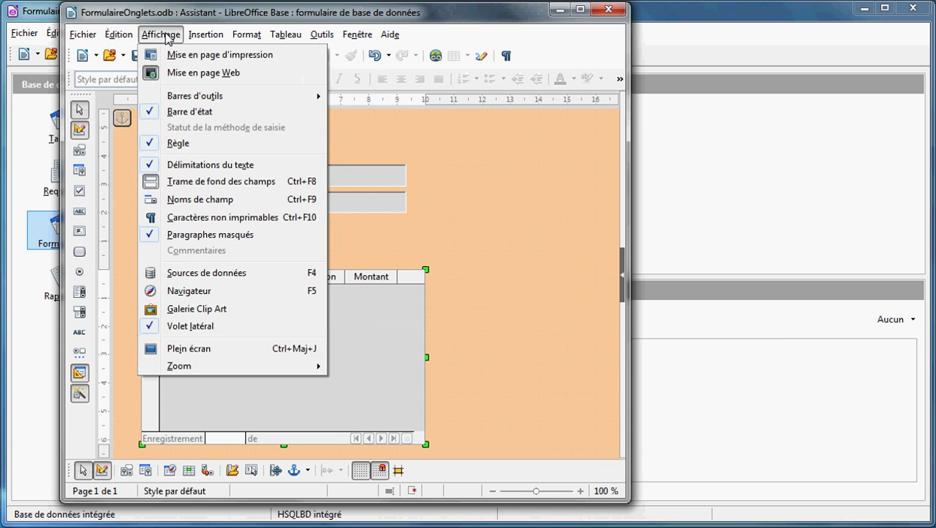
left_click(537, 60)
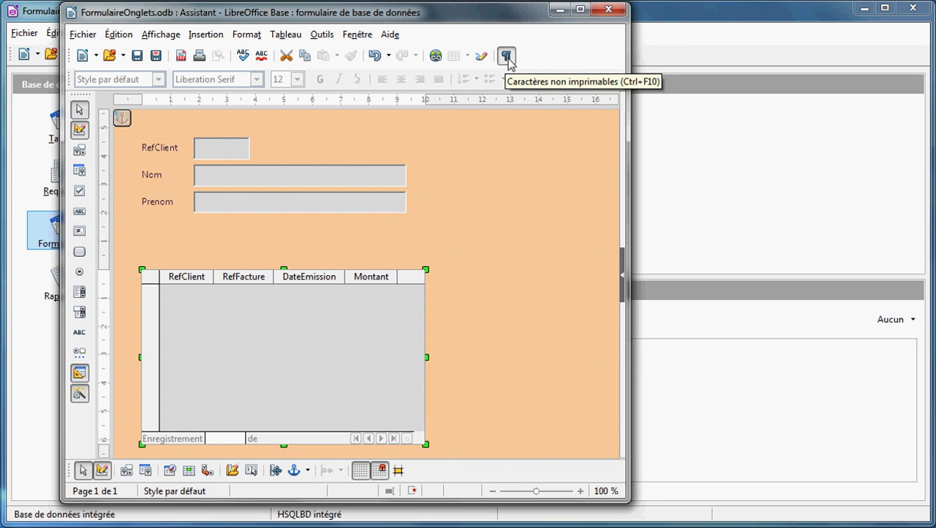
left_click(506, 57)
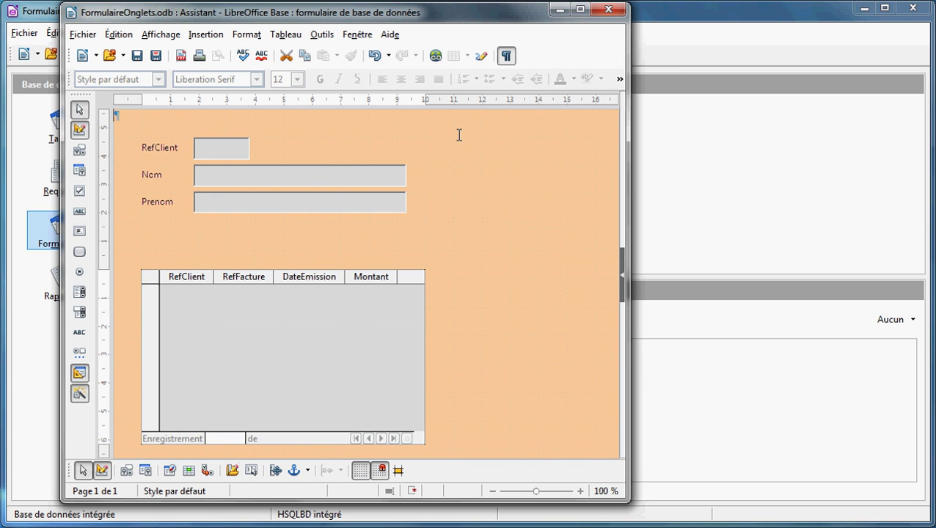
left_click(492, 190)
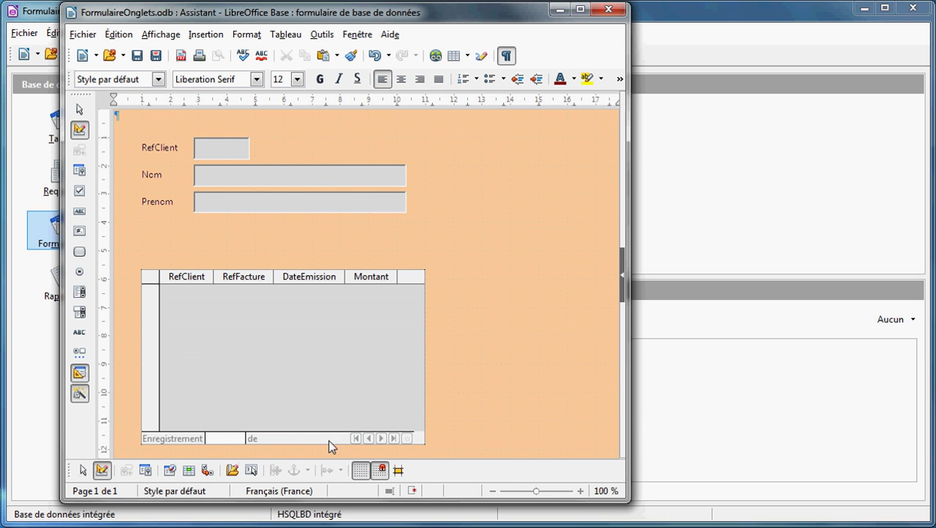
left_click(360, 470)
- Fill the form page with empty paragraphs from the top edge to just below the invoice table
key("Return")
key("Return")
key("Return")
key("Return")
key("Return")
key("Return")
key("Return")
key("Return")
key("Return")
key("Return")
key("Return")
key("Return")
key("Return")
key("Return")
key("Return")
key("Return")
key("Return")
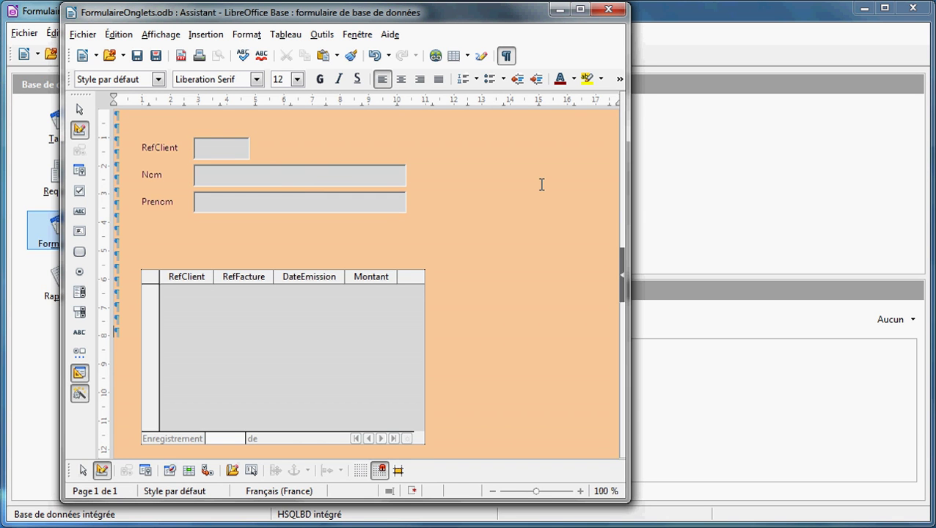
key("Return")
key("Return")
key("Return")
key("Return")
key("Return")
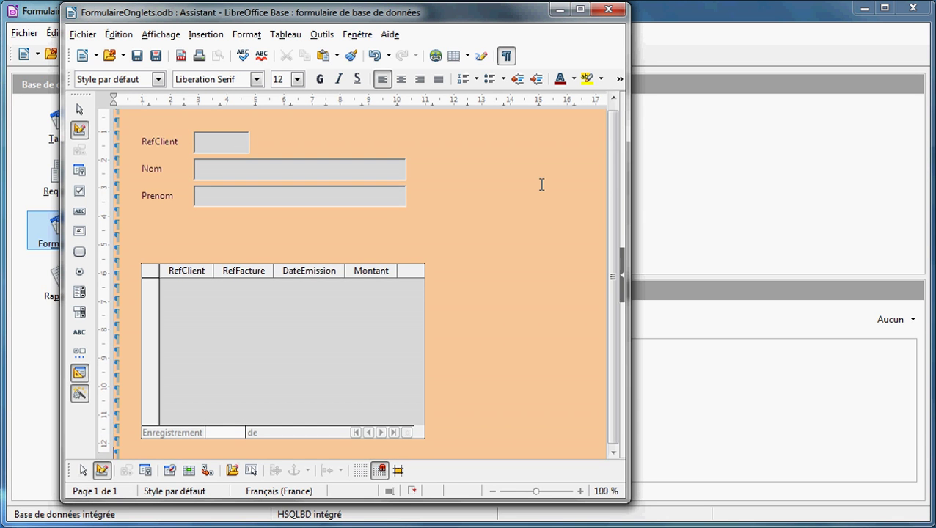
key("BackSpace")
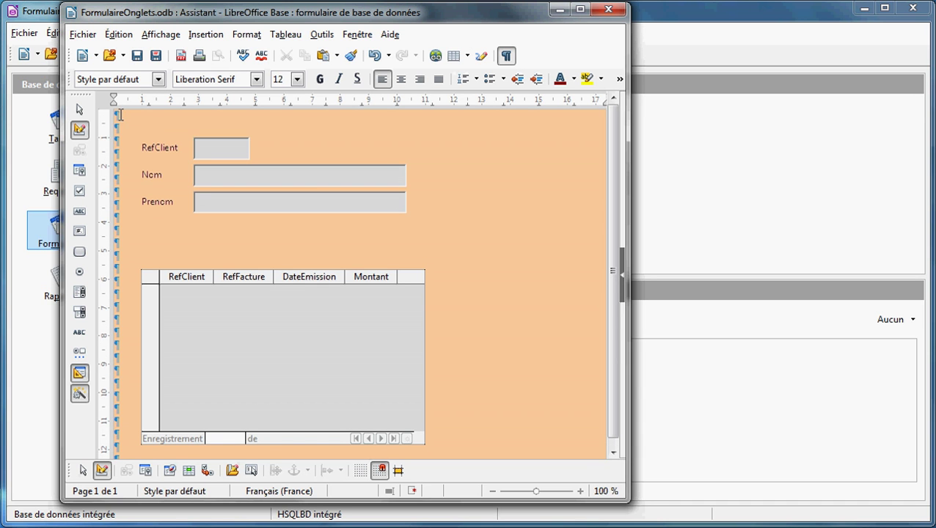
- Insert a section named Client around the empty paragraphs behind the RefClient, Nom and Prenom fields
left_click_drag(119, 114, 141, 244)
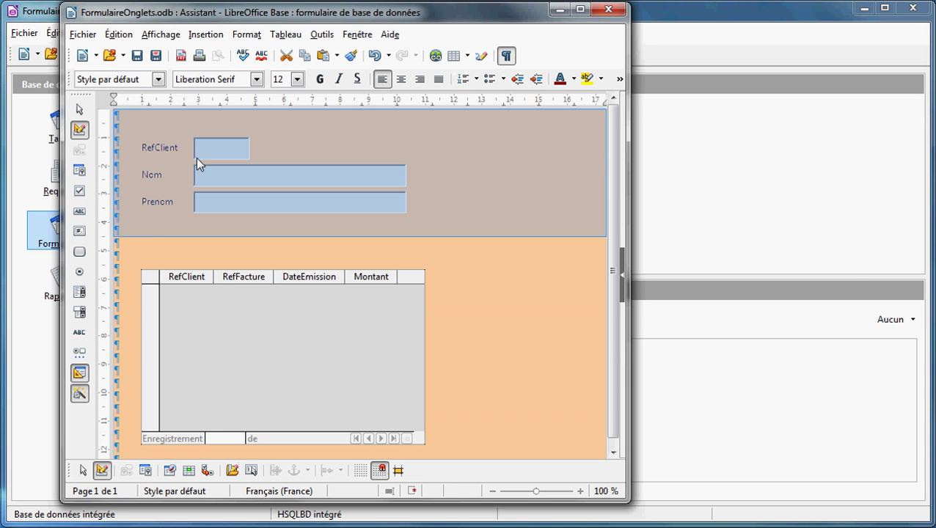
left_click(205, 34)
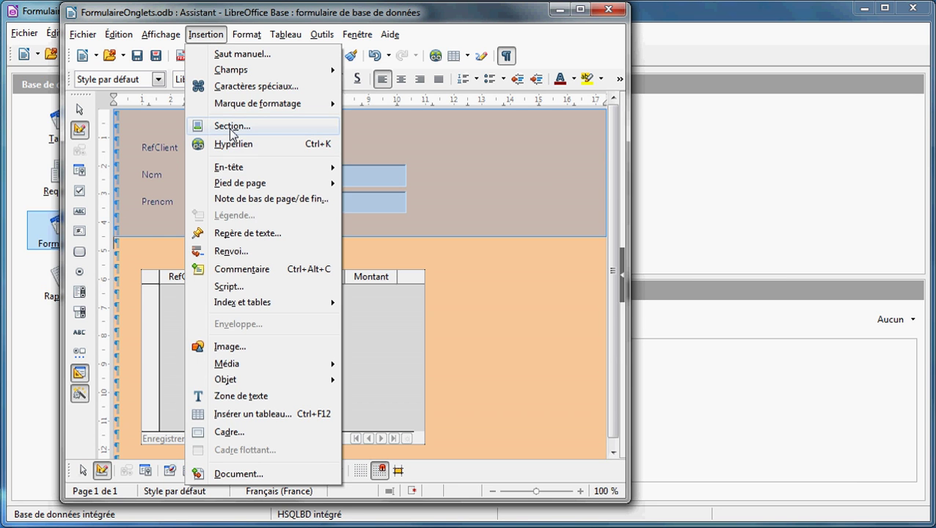
left_click(230, 126)
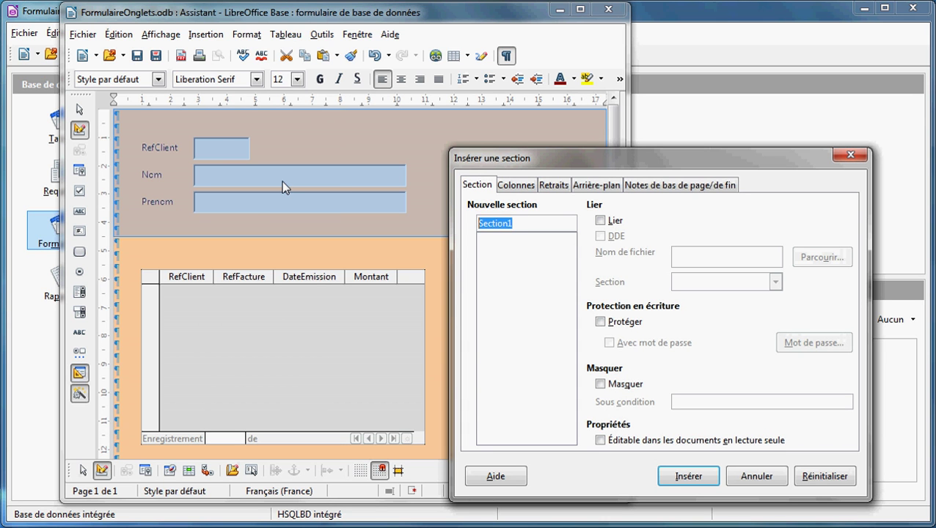
type("Client")
left_click(681, 485)
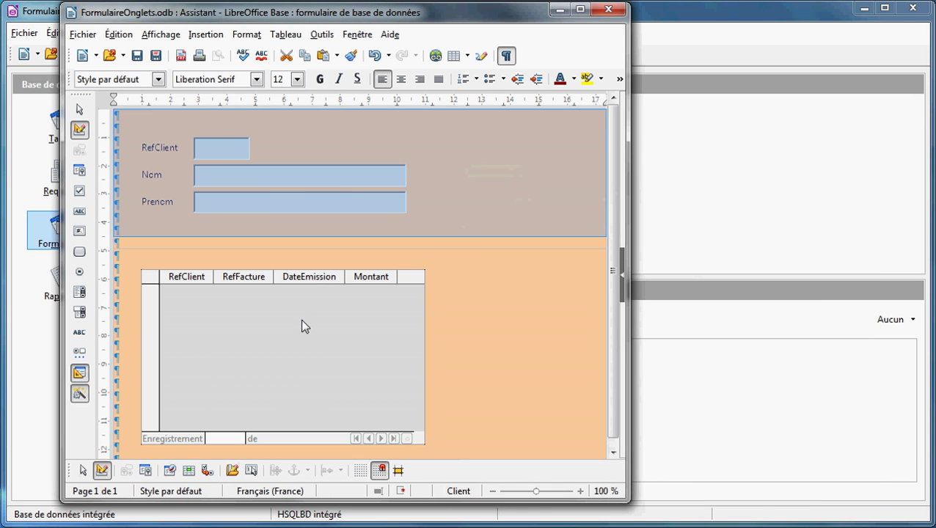
- Insert a section named Factures around the empty paragraphs behind the invoice table
left_click(136, 254)
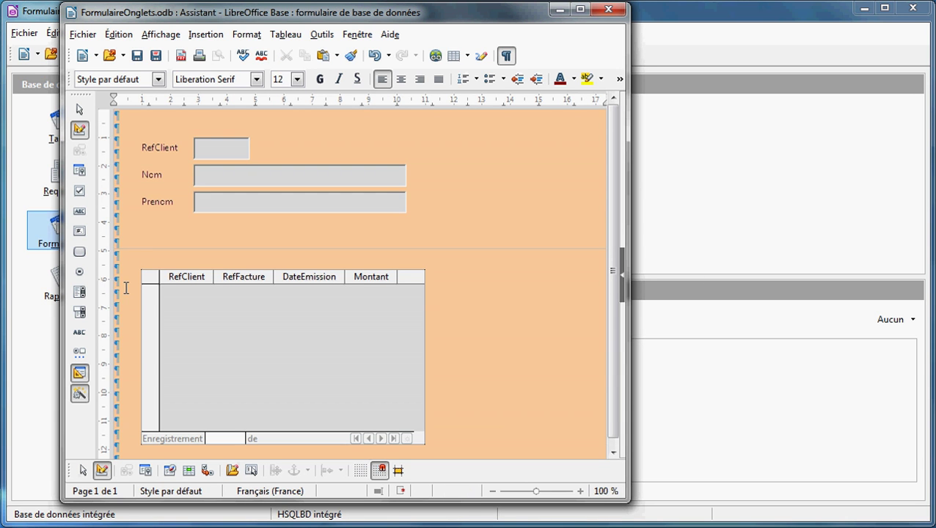
triple_click(125, 288)
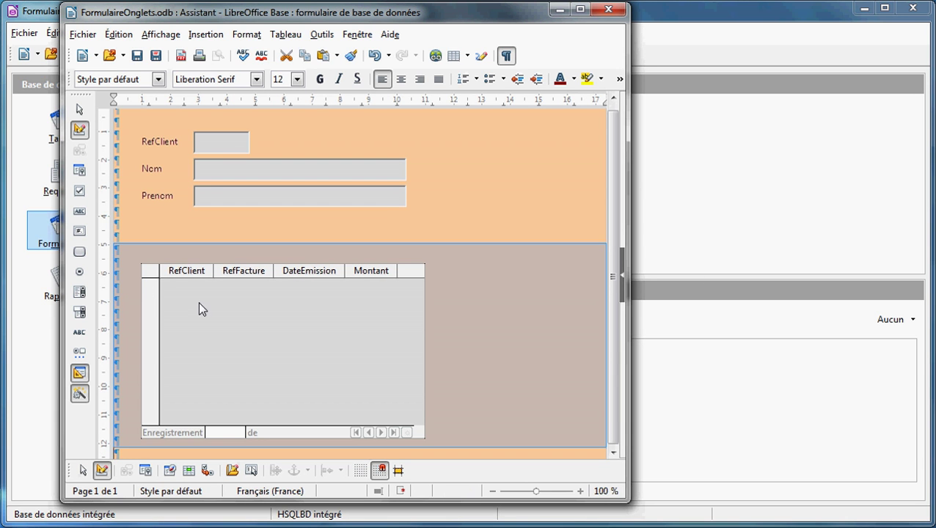
left_click(209, 37)
left_click(247, 127)
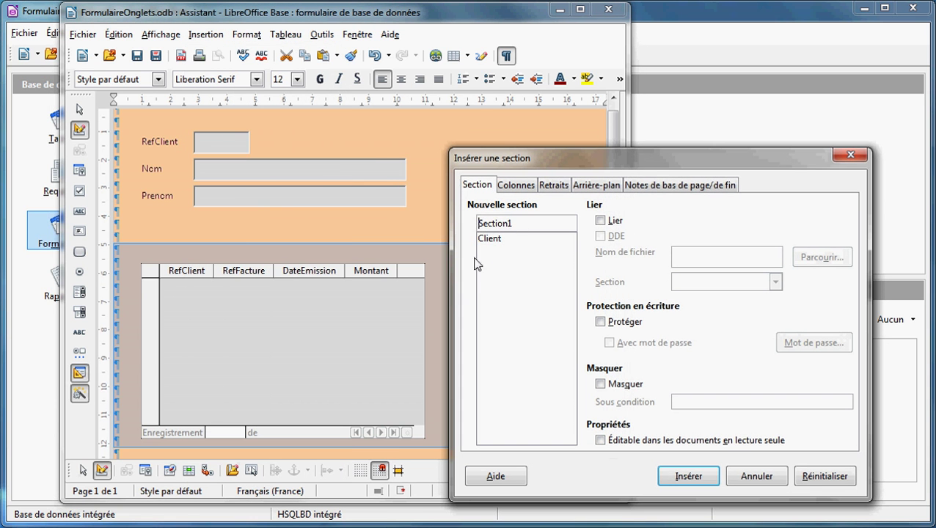
type("Factures")
left_click(697, 473)
- On the first line of the Factures section, insert a Bouton-type hyperlink with the text Client that targets the Client section
left_click(209, 251)
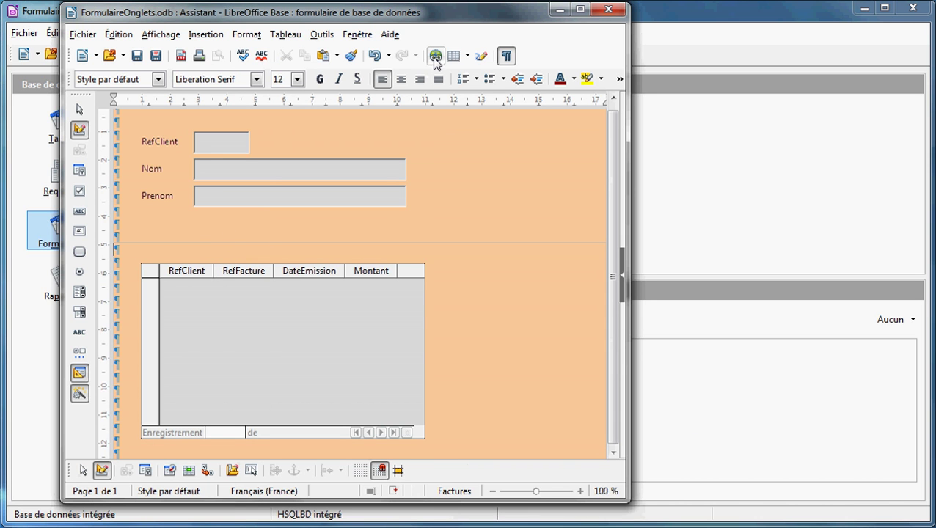
left_click(435, 58)
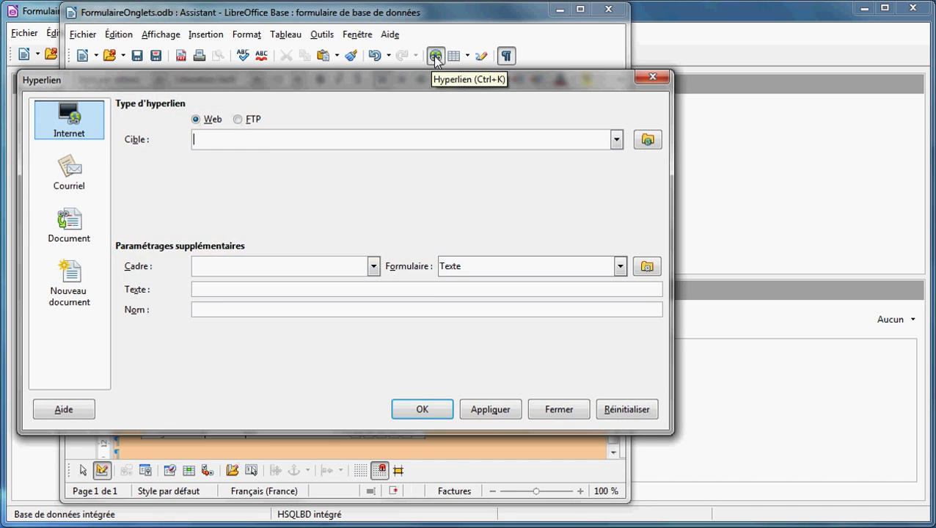
left_click(74, 230)
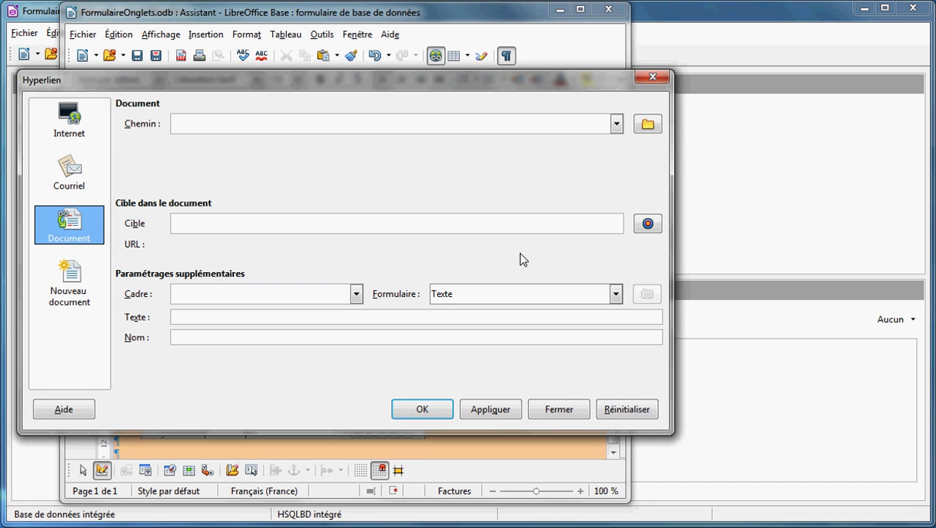
left_click(647, 223)
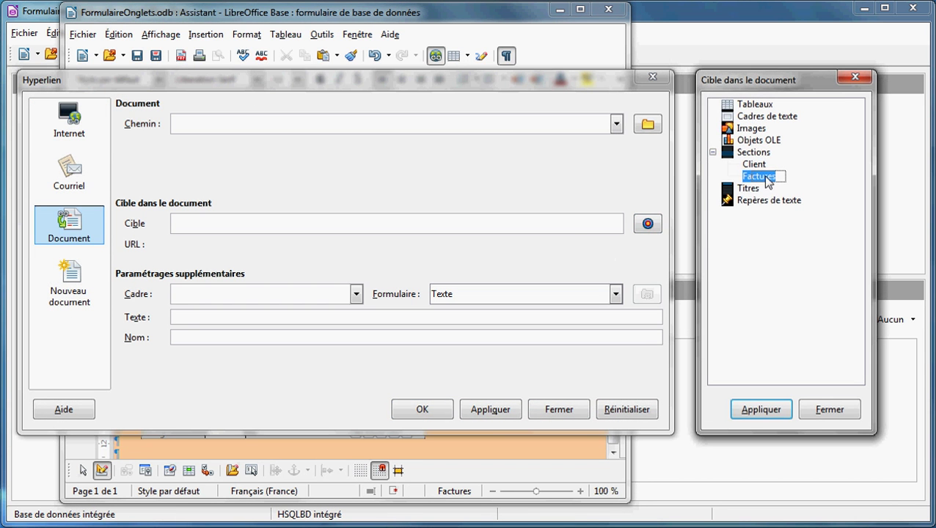
left_click(753, 164)
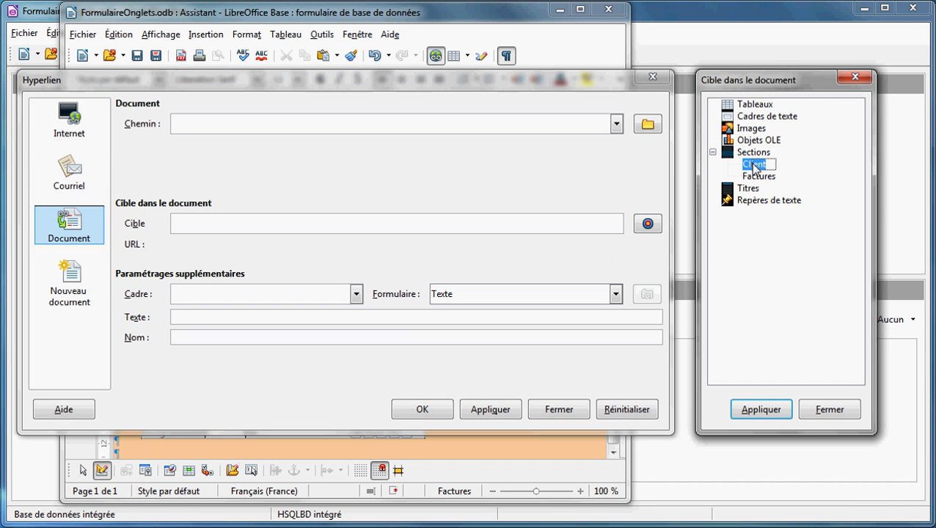
left_click(747, 415)
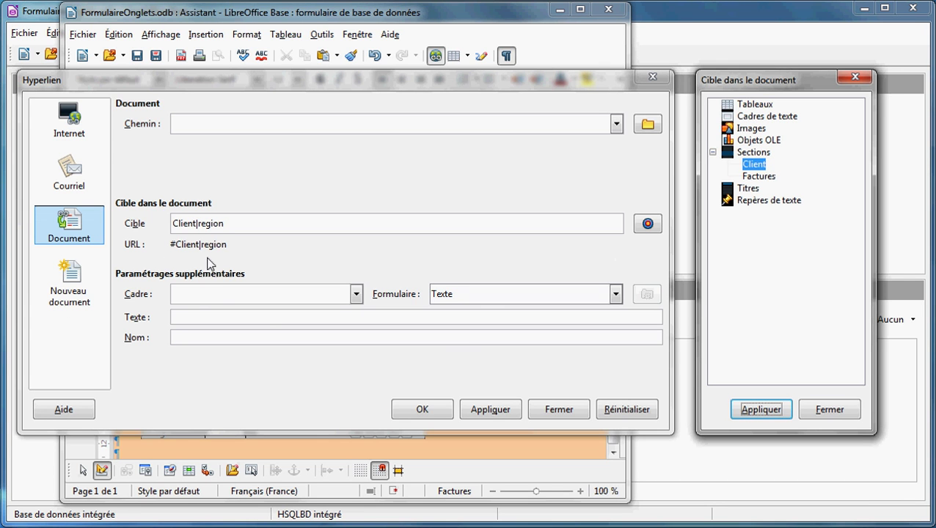
left_click(471, 299)
left_click(447, 323)
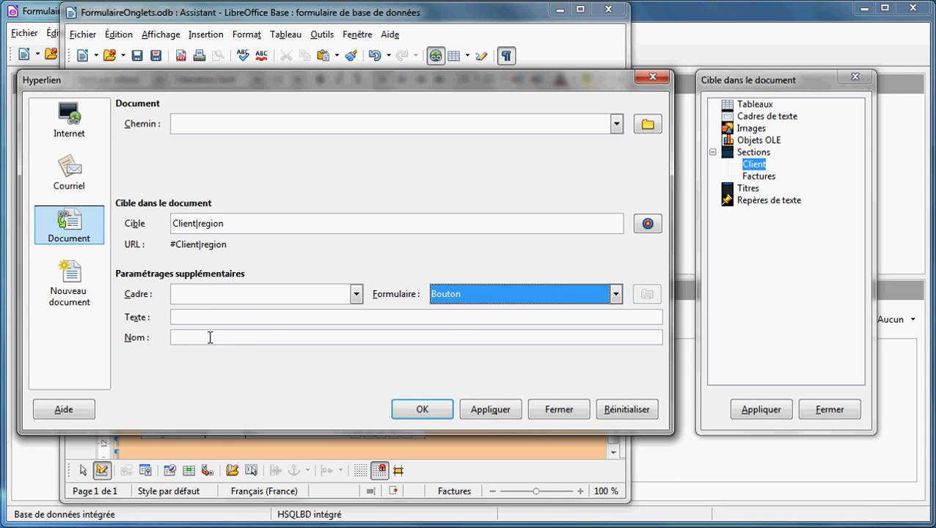
left_click(199, 317)
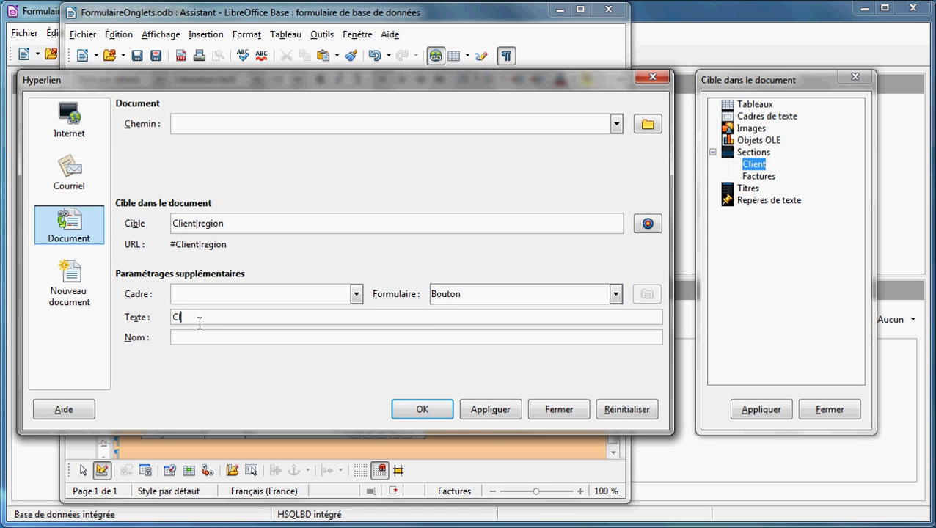
type("Client")
left_click(423, 409)
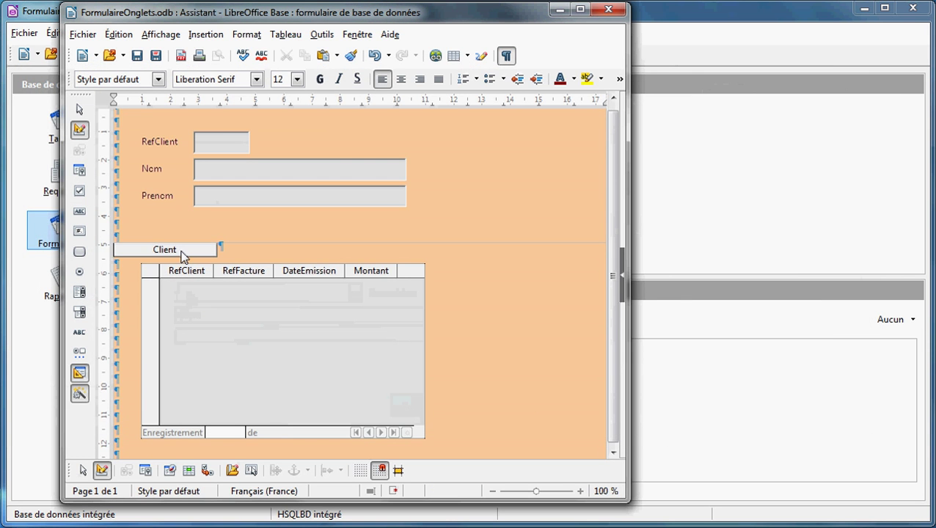
- Anchor the Client button to the page and move it about 0.5 cm to the right, above the invoice table
right_click(182, 256)
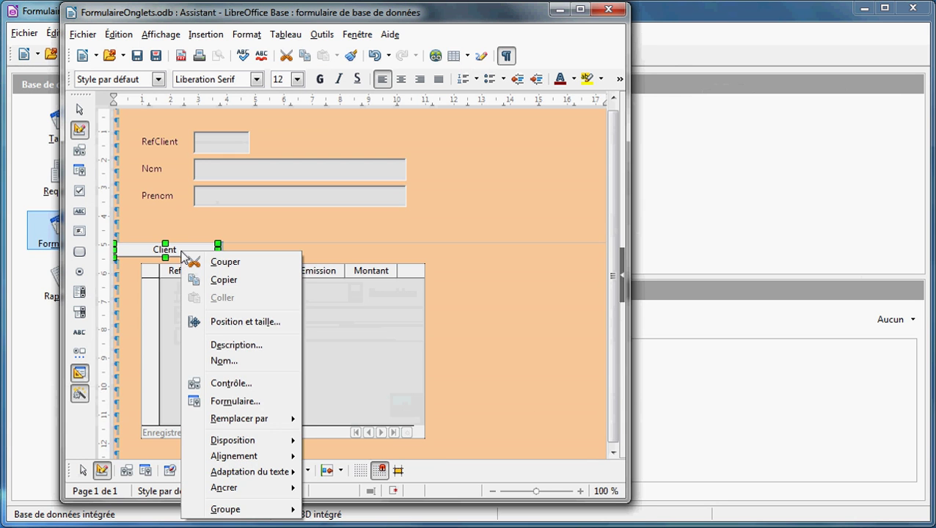
mouse_move(247, 496)
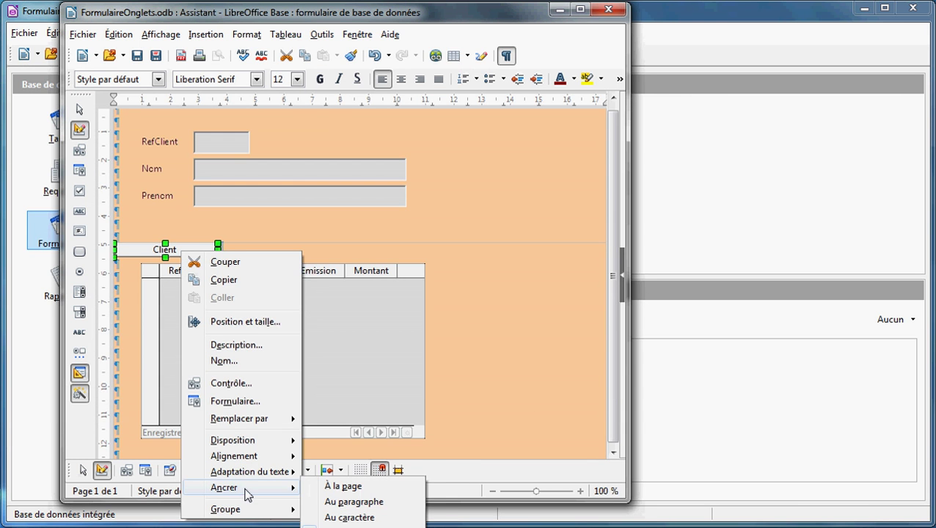
left_click(349, 486)
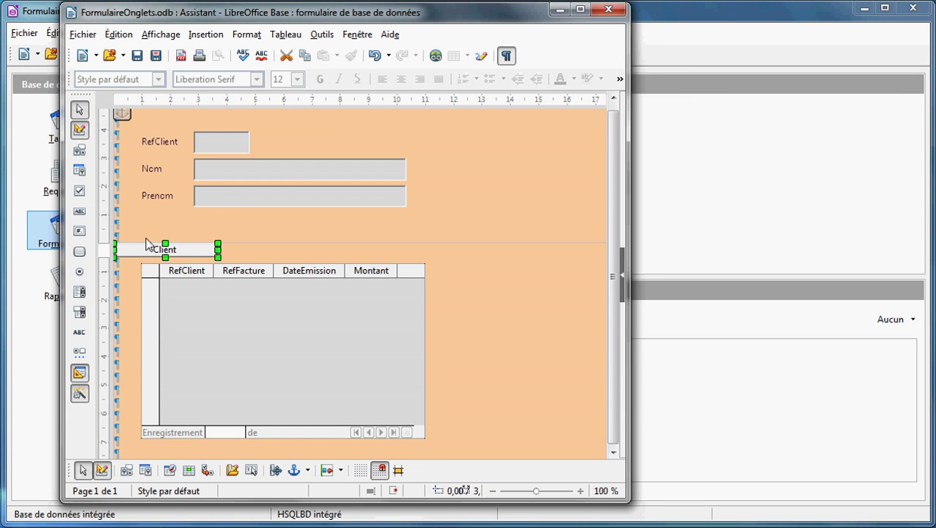
left_click_drag(150, 250, 163, 250)
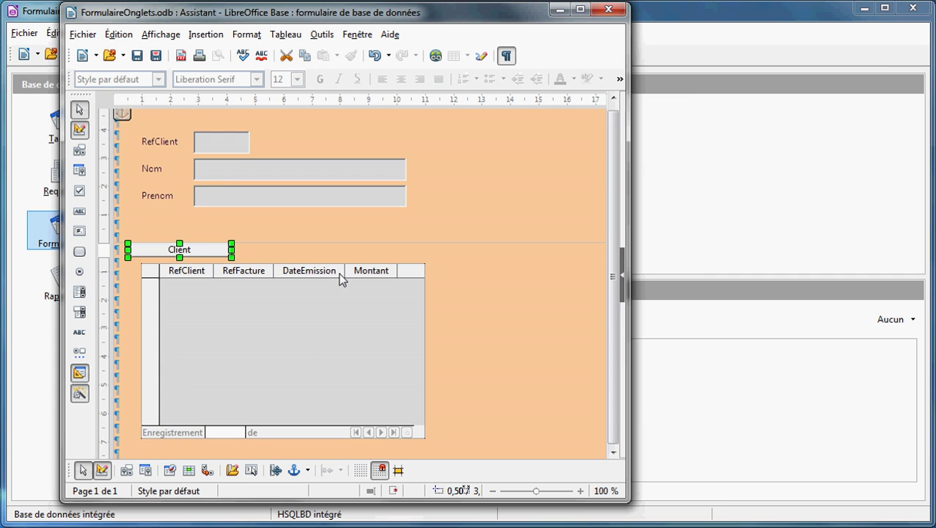
left_click(157, 230)
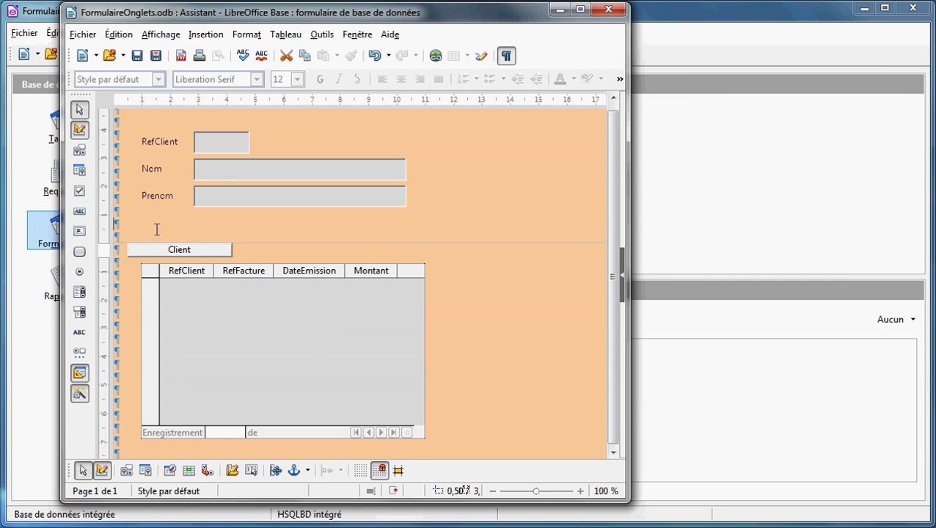
- Insert a Bouton-type hyperlink with the text Factures in the Client section, below the Prenom field, targeting the Factures section
left_click(435, 56)
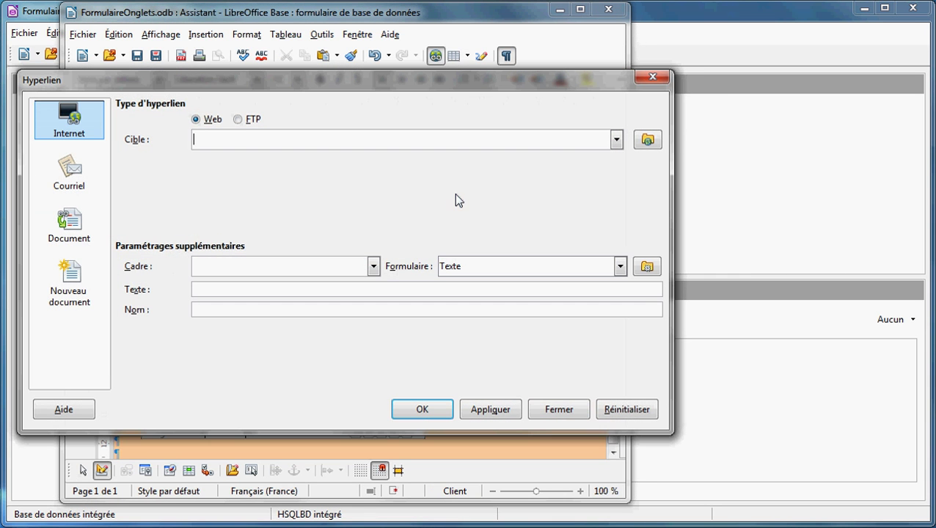
left_click(74, 224)
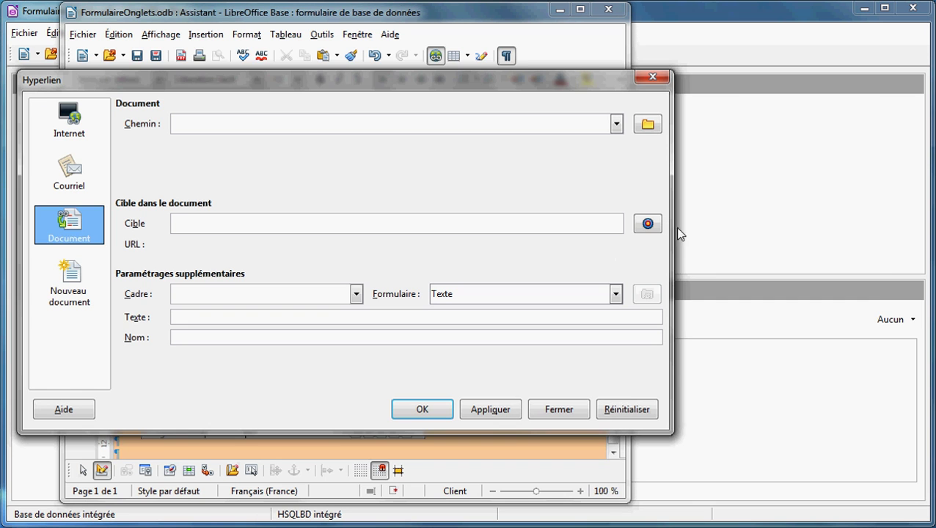
left_click(647, 225)
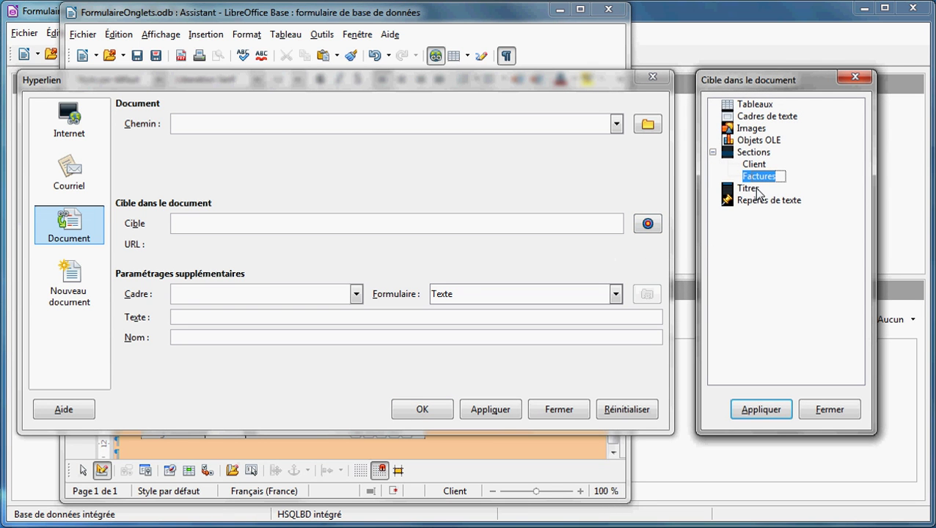
left_click(757, 410)
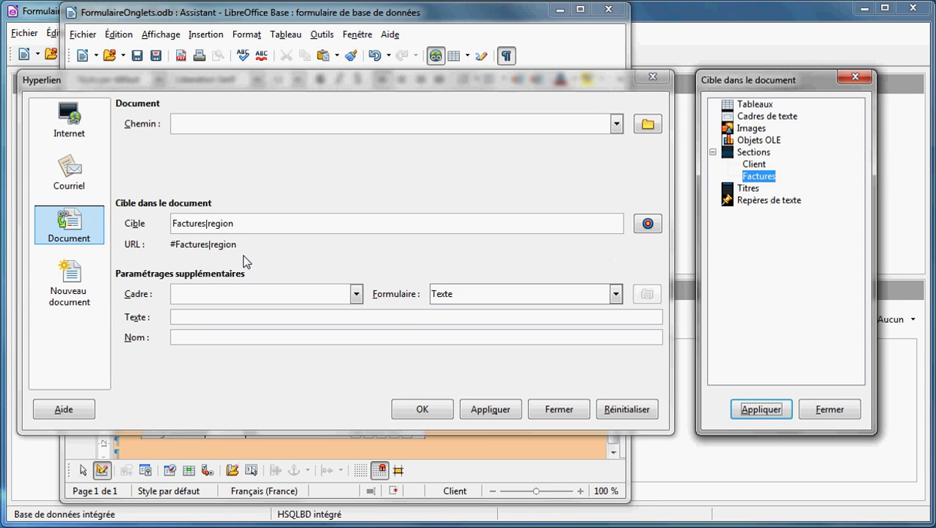
left_click(499, 294)
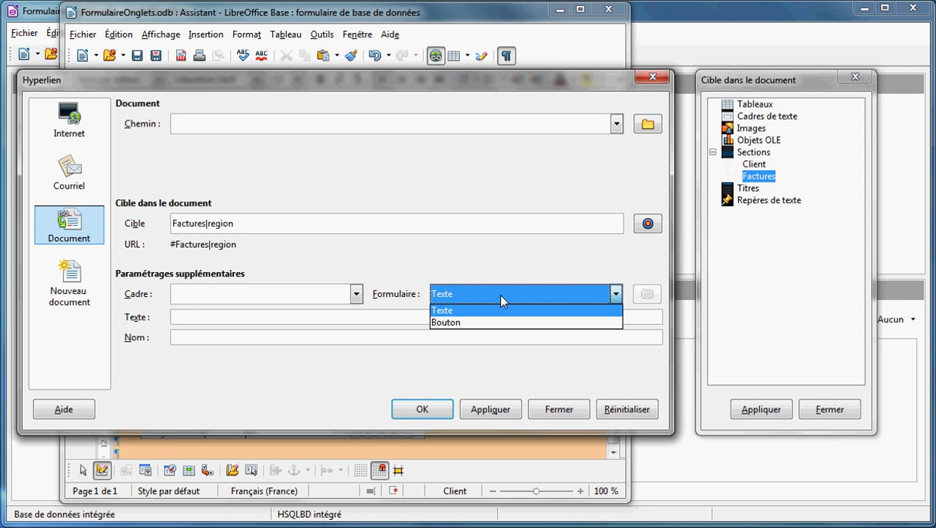
left_click(453, 323)
left_click(238, 317)
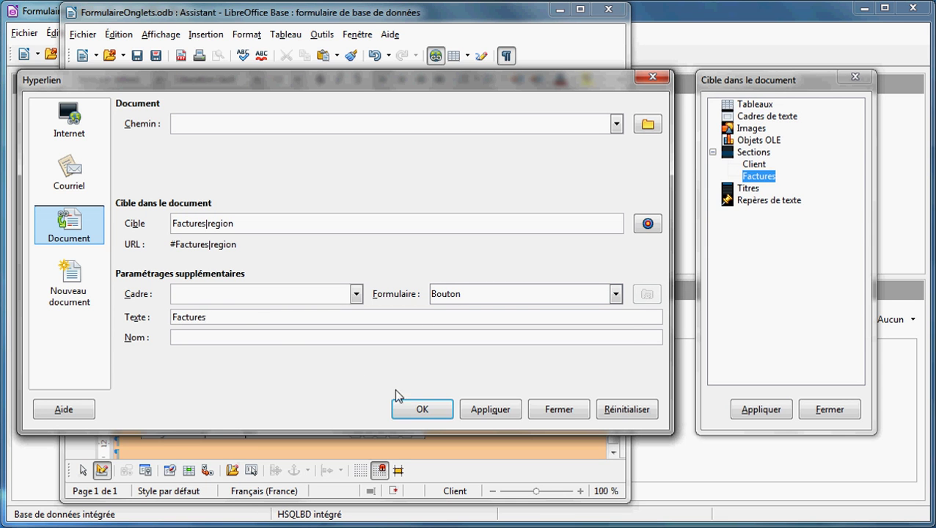
left_click(404, 409)
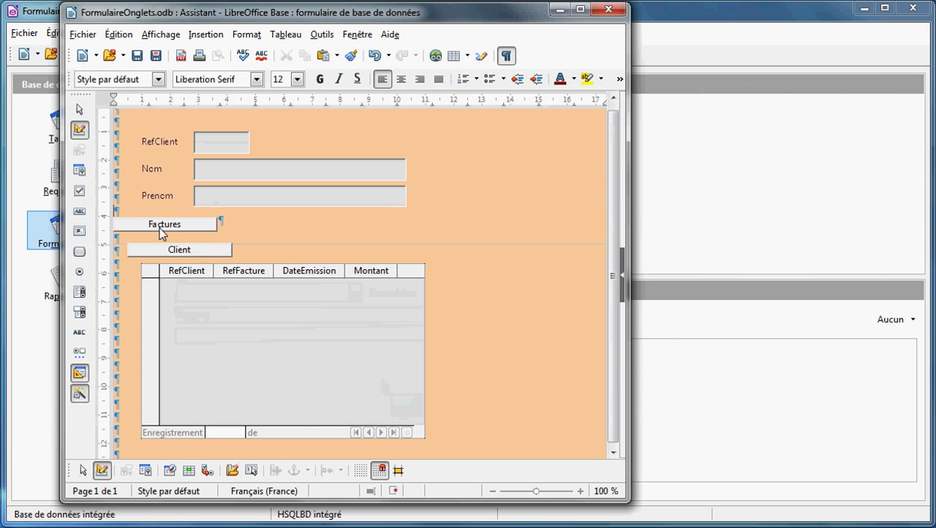
- Anchor the Factures button to the page and place it directly beside the Client button, above the invoice table
right_click(159, 225)
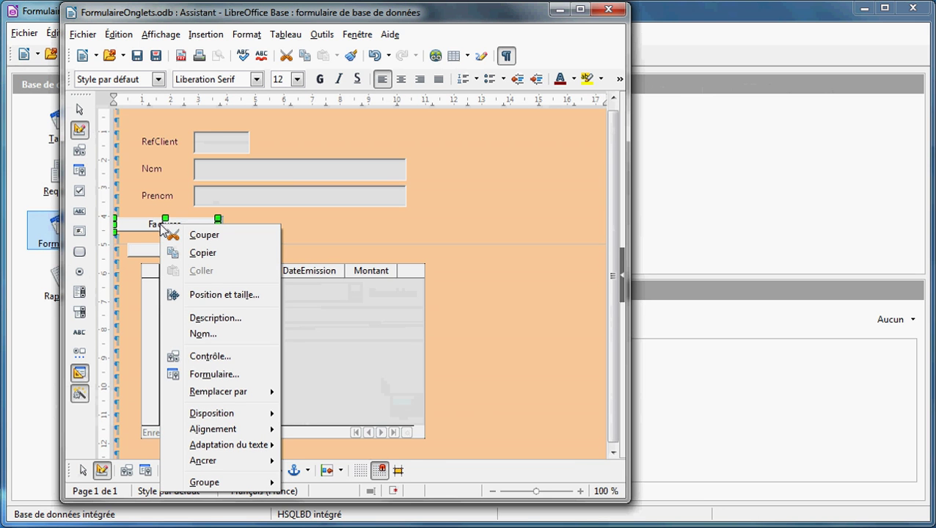
mouse_move(209, 462)
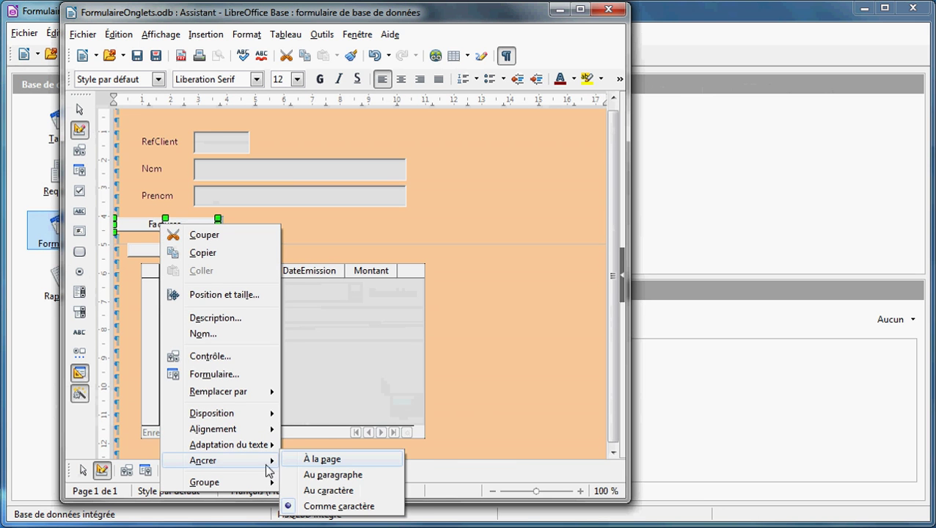
left_click(323, 459)
left_click_drag(144, 223, 268, 250)
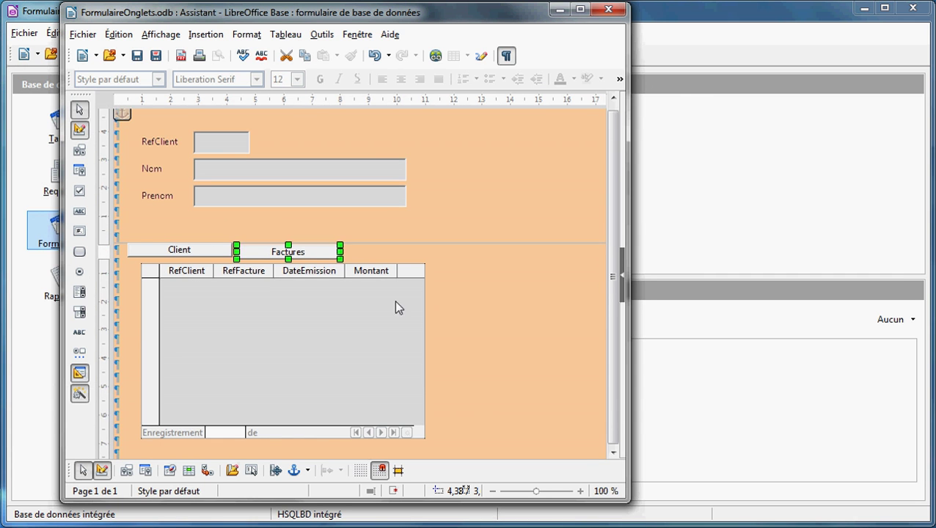
- Copy the Client and Factures buttons together and paste a second pair into the form
left_click(118, 233)
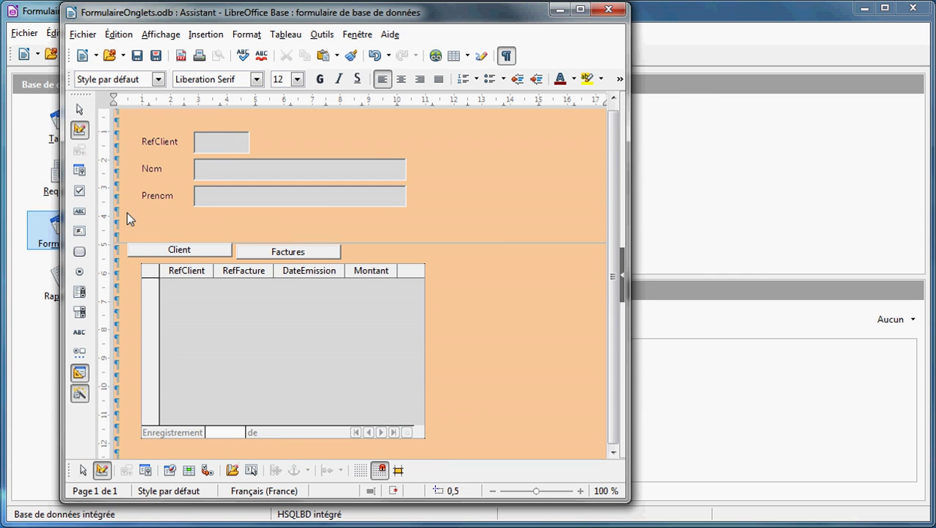
left_click_drag(121, 225, 355, 272)
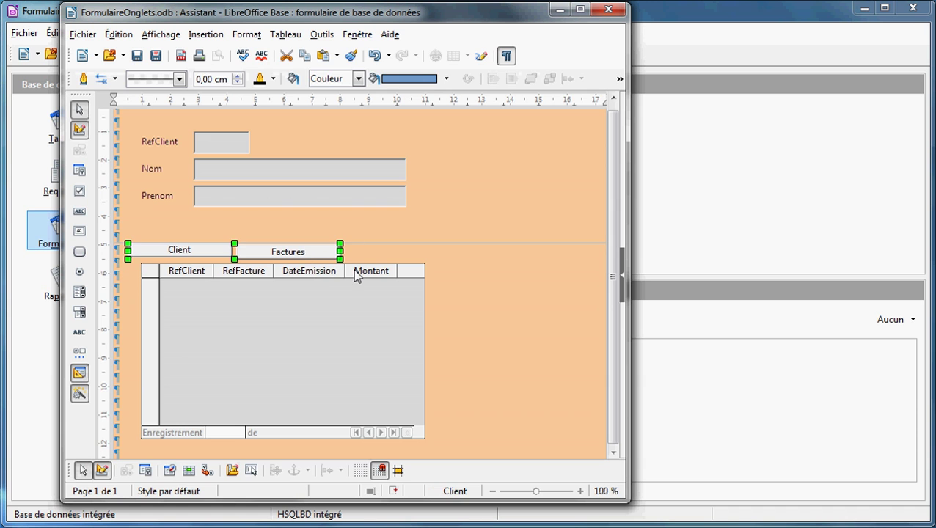
key("ctrl+c")
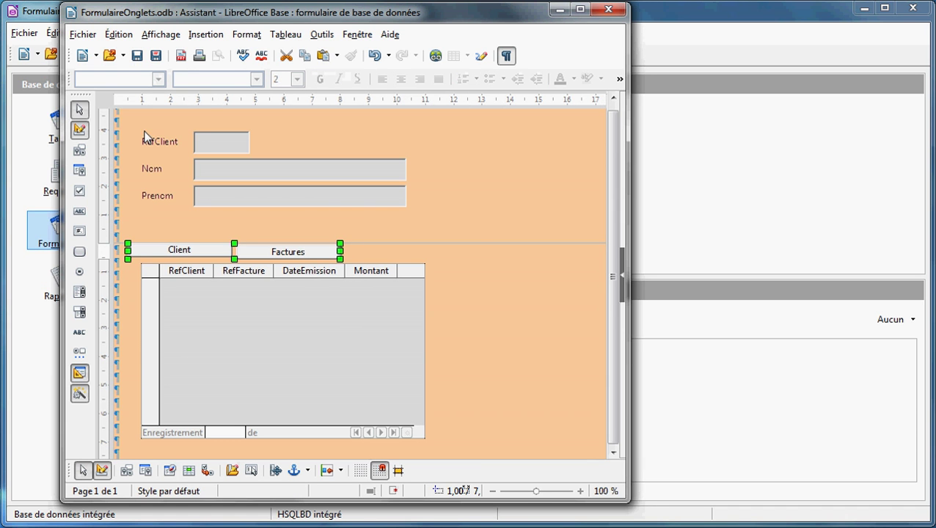
left_click(493, 234)
key("ctrl+v")
- Move the pasted button pair up to the start of the form, just above the RefClient field
key("Up")
key("Up")
key("Up")
key("Up")
key("Up")
key("Up")
key("Up")
key("Up")
key("Up")
key("Up")
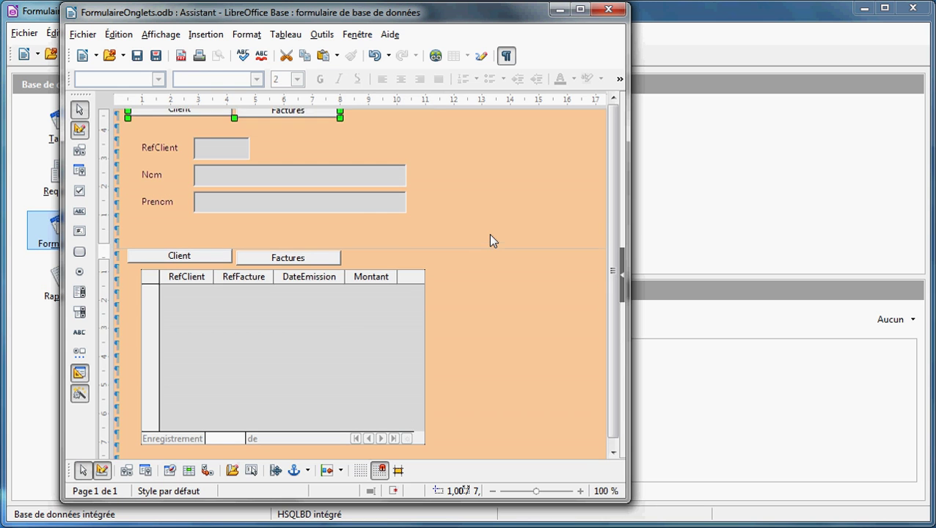
key("Down")
key("Down")
key("Down")
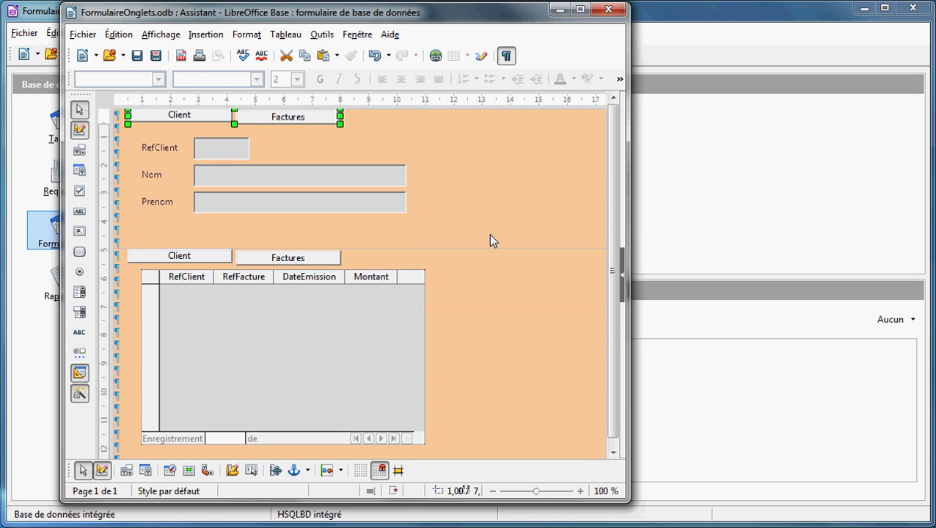
key("Down")
key("Down")
key("Down")
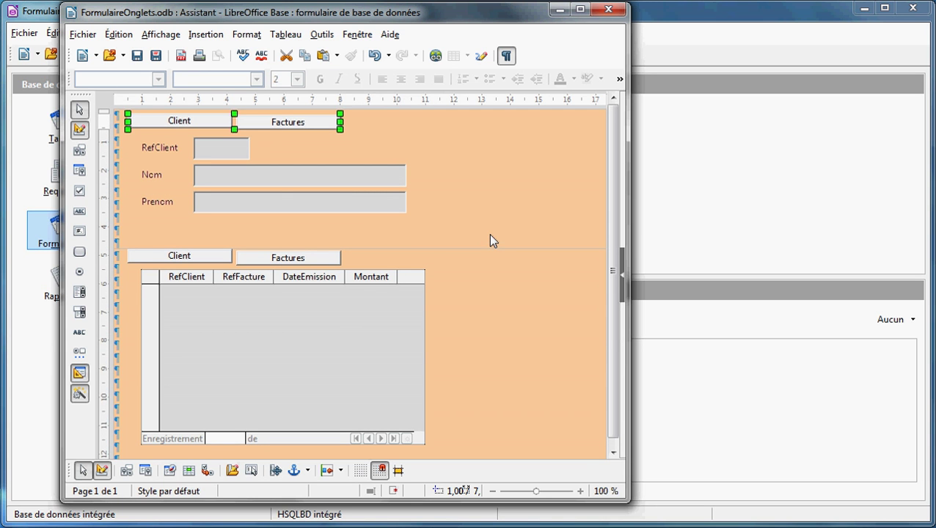
- Align the upper edges of the two copied buttons with the En haut alignment and deselect them
right_click(279, 122)
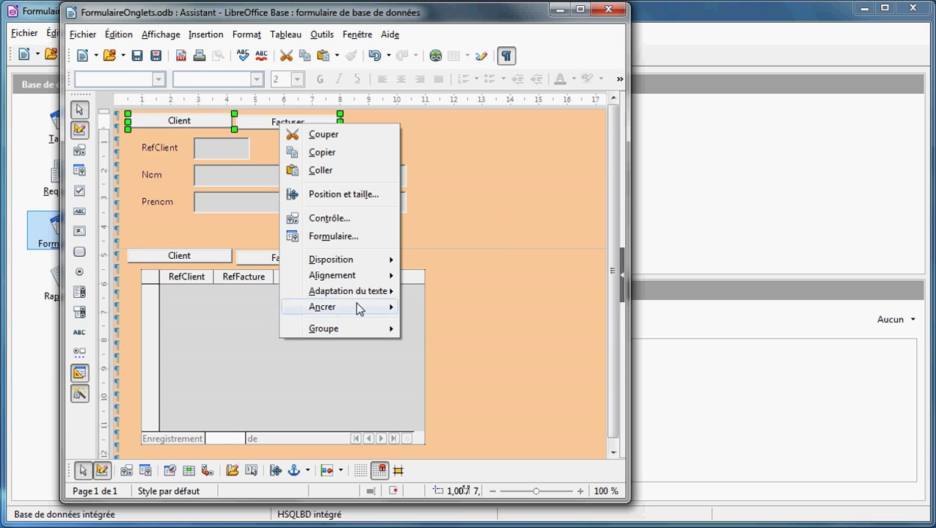
mouse_move(354, 293)
mouse_move(344, 276)
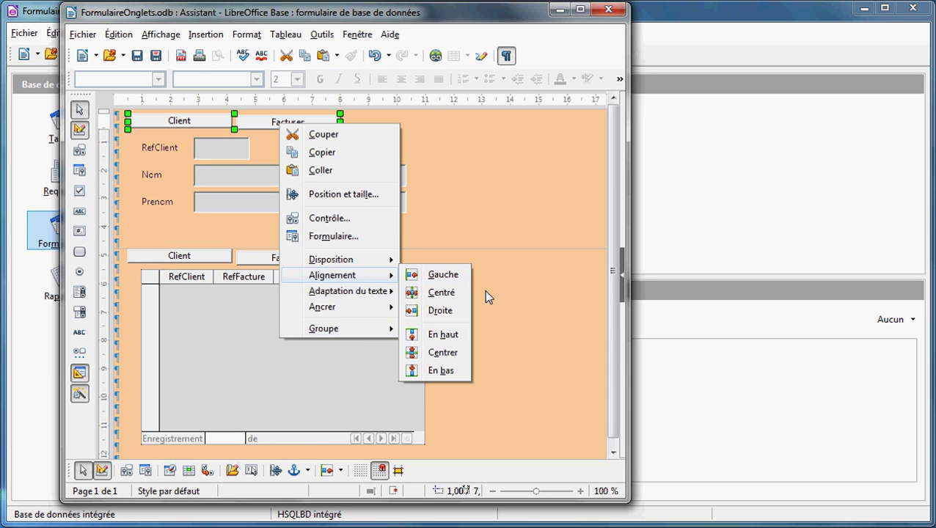
left_click(439, 335)
left_click(450, 233)
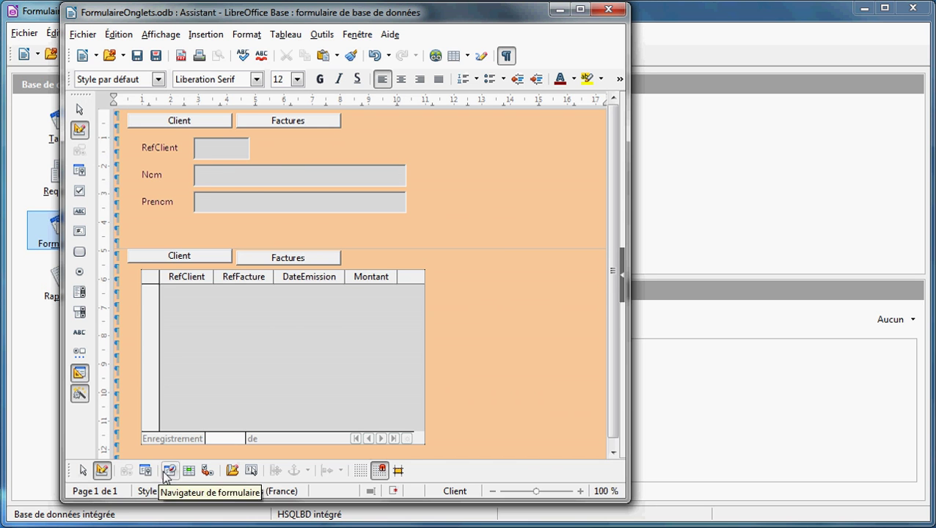
- Shrink the form window to about one section's height and test the Client and Factures buttons outside design mode
left_click_drag(172, 503, 171, 273)
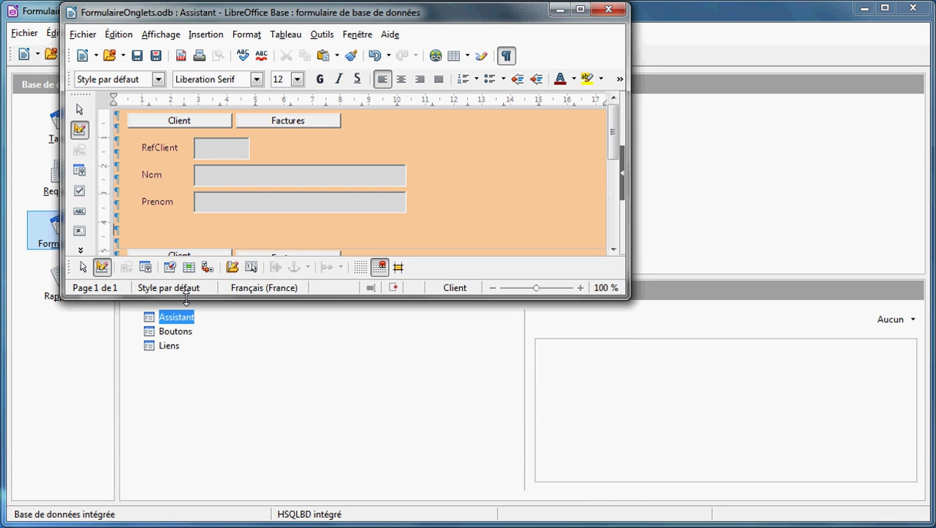
left_click(79, 129)
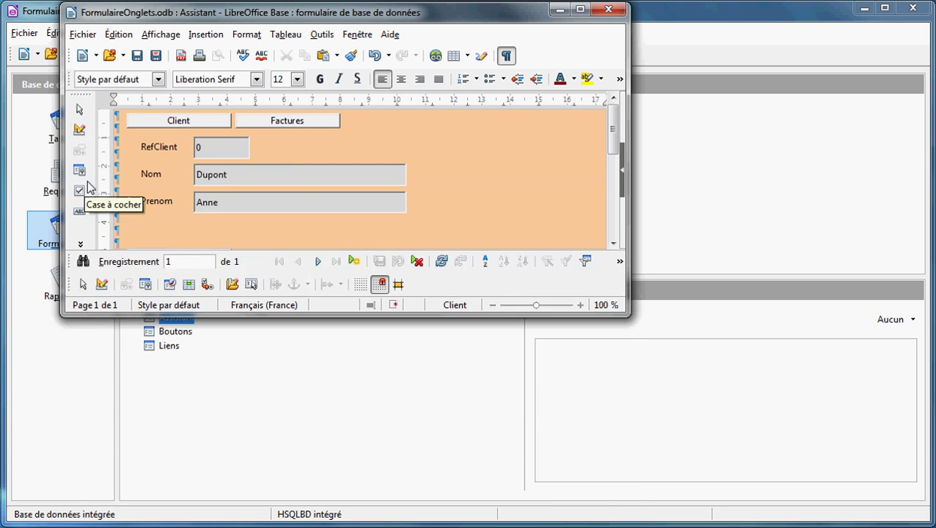
left_click(288, 119)
left_click(173, 118)
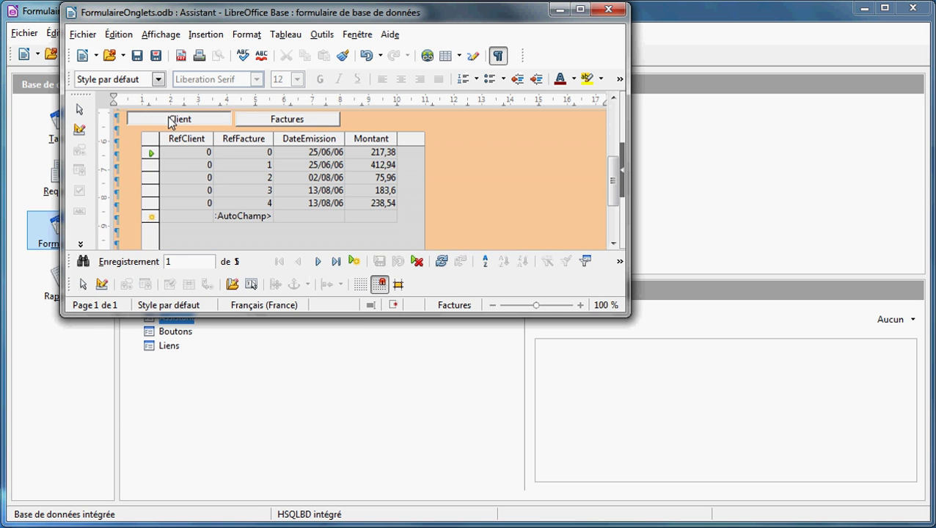
left_click(279, 123)
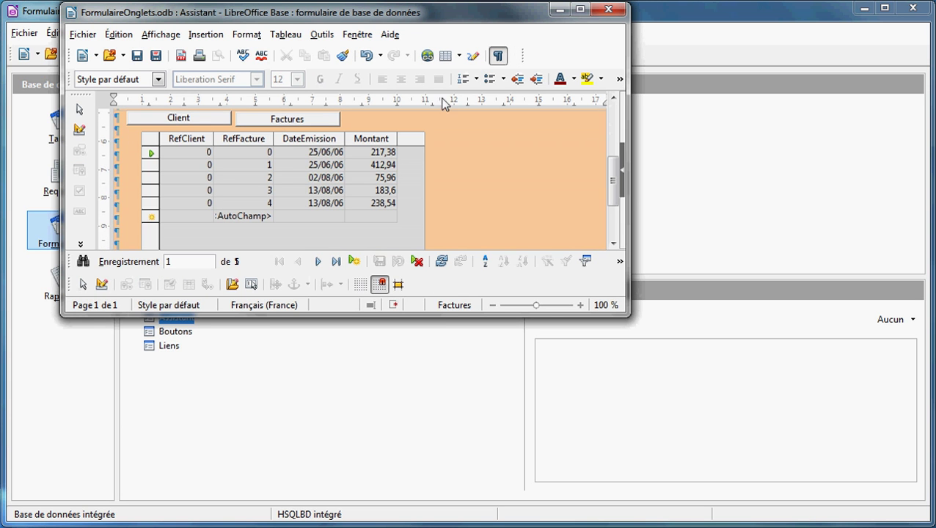
- Hide the formatting marks in the form and switch back to the Client section
left_click(498, 55)
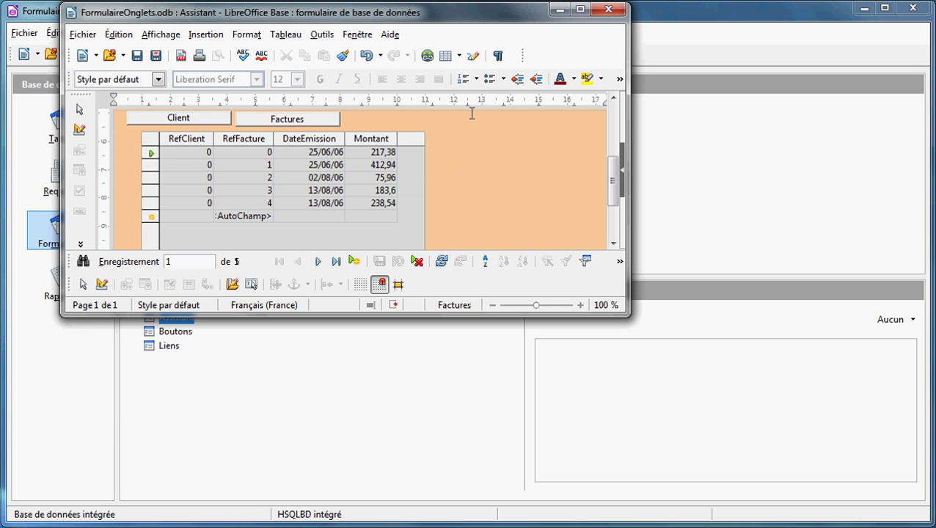
left_click(559, 10)
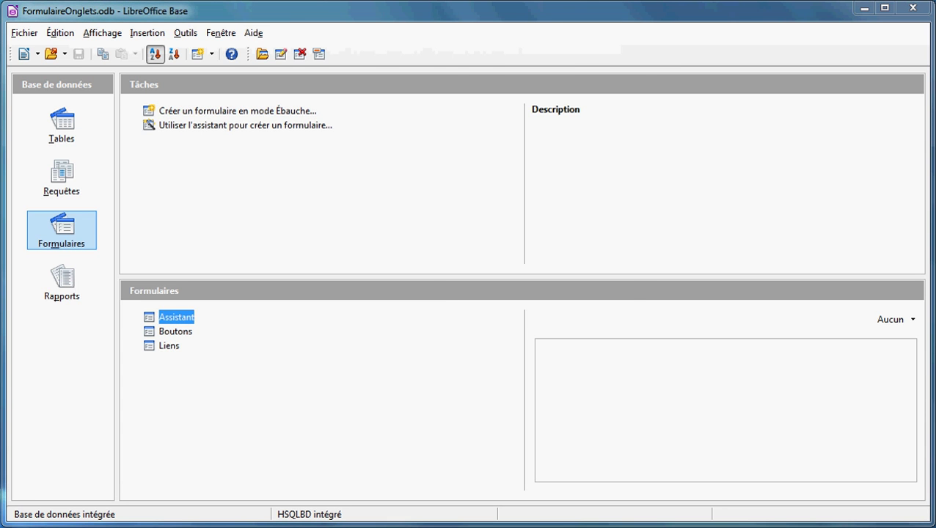
key("Return")
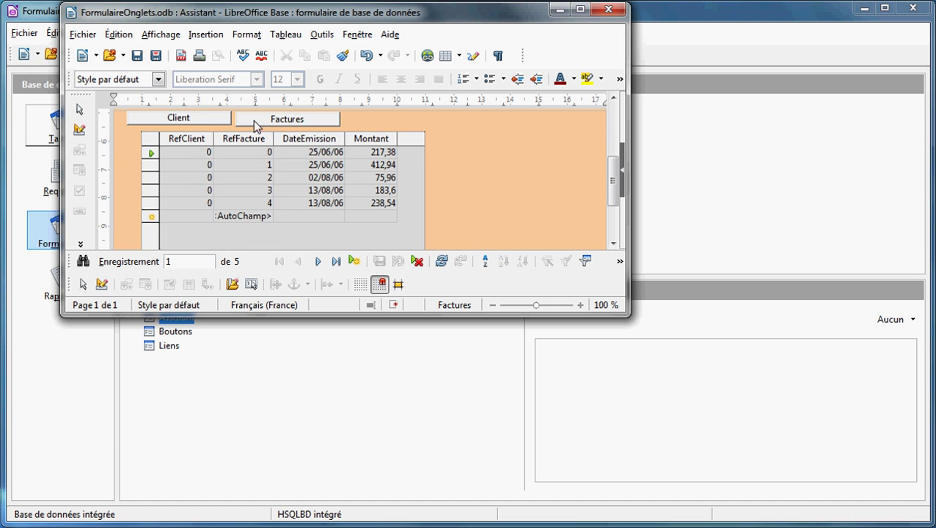
left_click(204, 119)
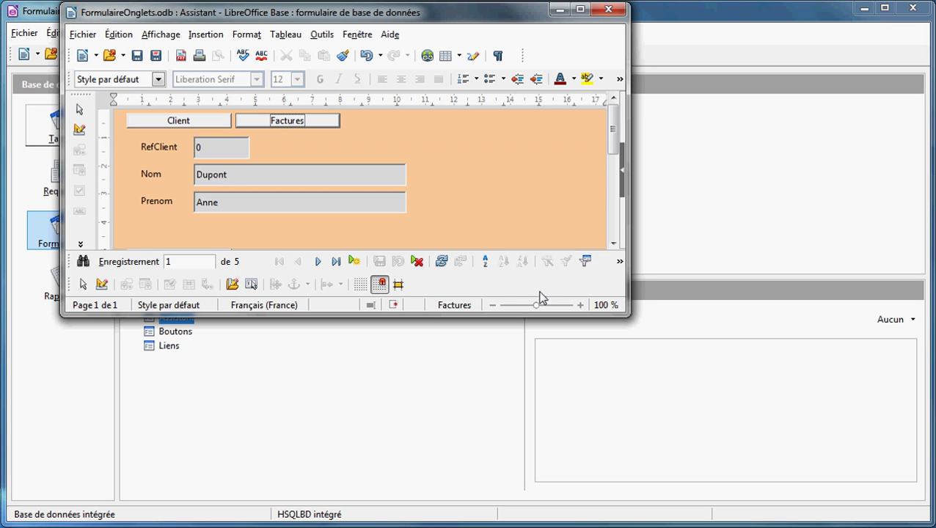
- Save the Assistant form and close its window
left_click(138, 58)
left_click(607, 10)
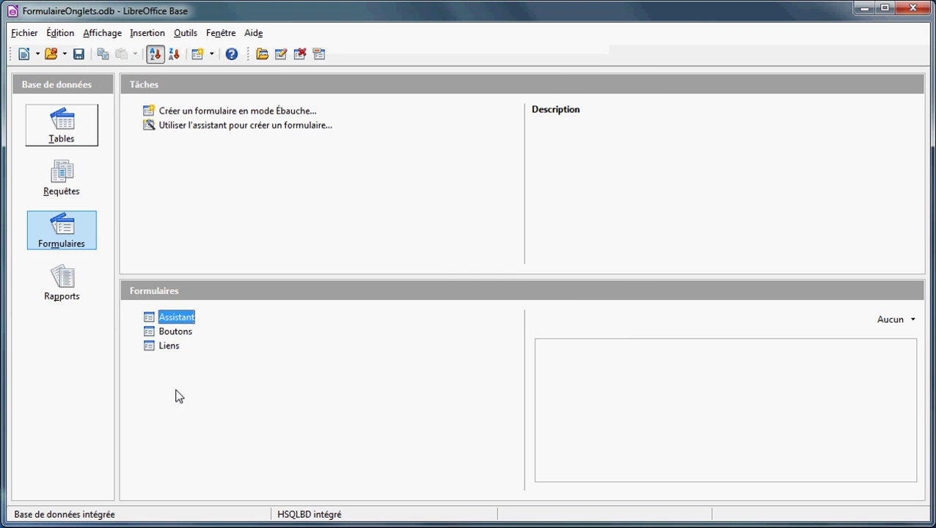
- Reopen the Assistant form from the forms list and test switching to the Factures section and back to Client
double_click(164, 313)
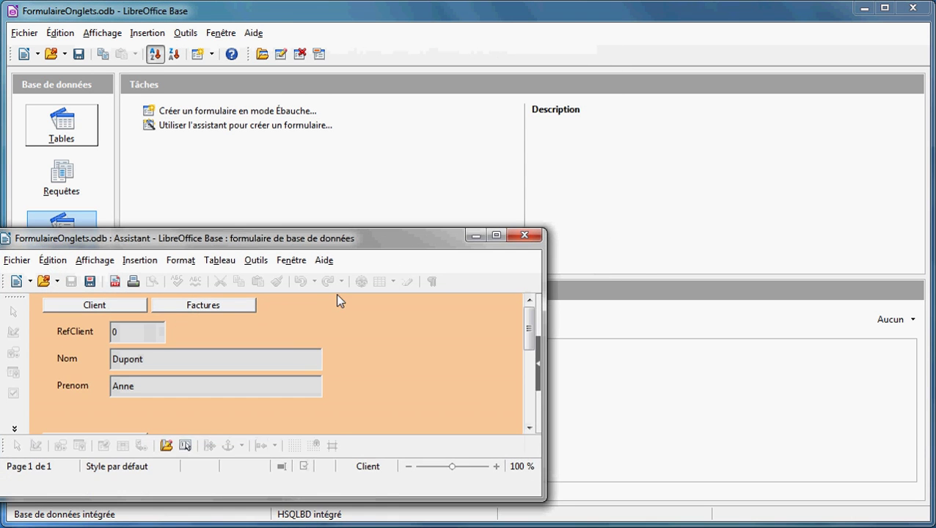
left_click_drag(342, 238, 447, 165)
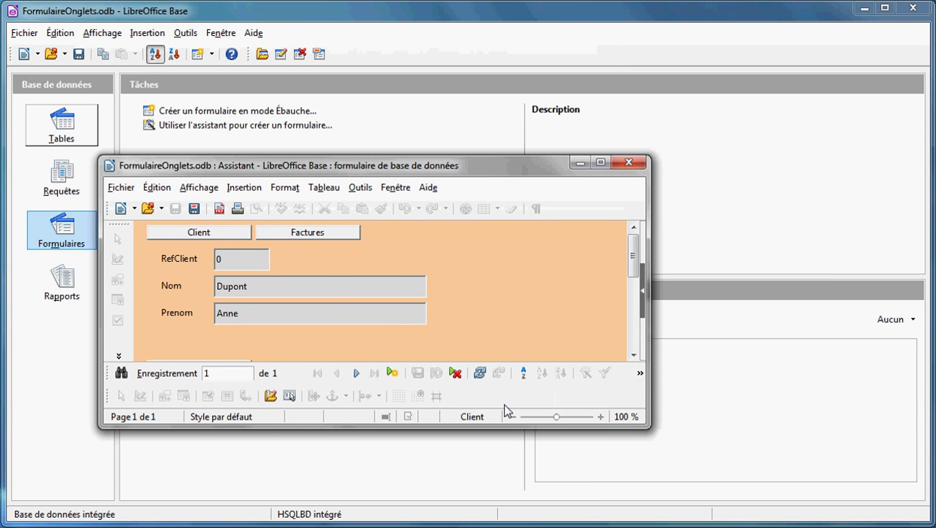
left_click(309, 234)
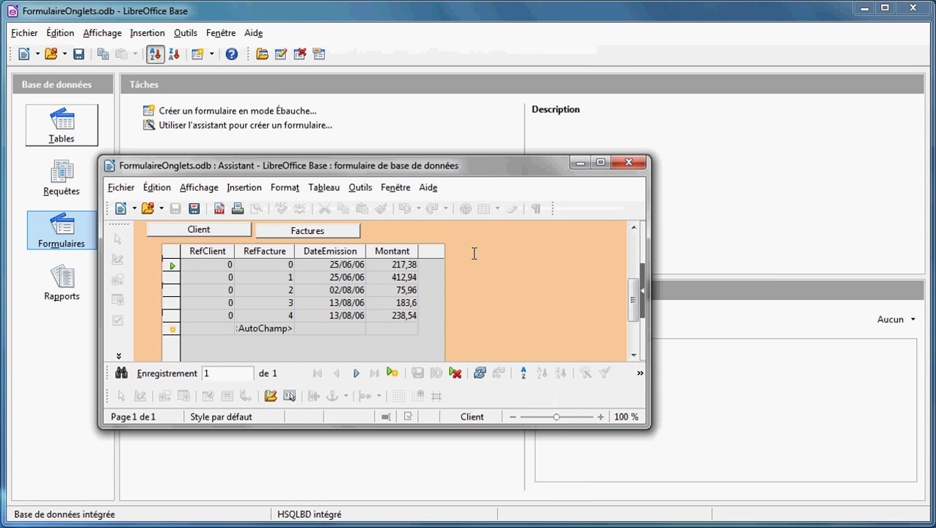
left_click(227, 230)
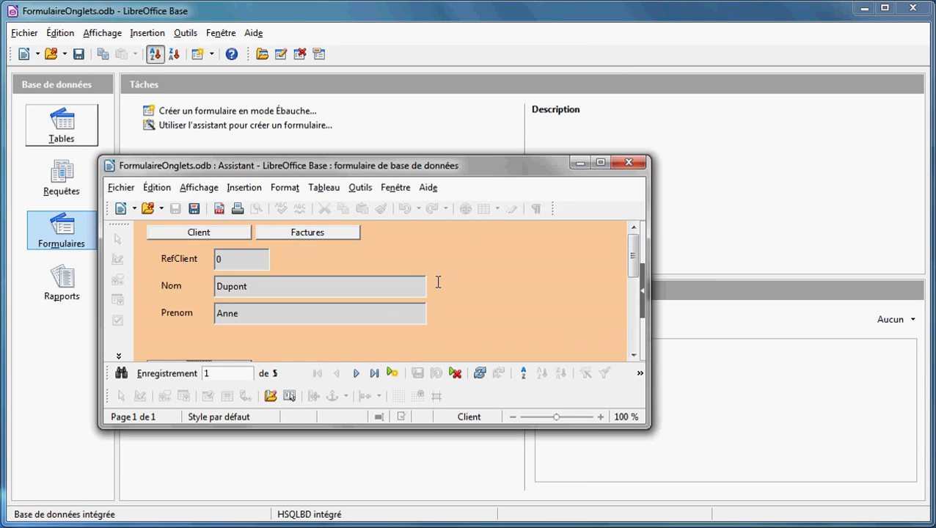
- Close the Assistant form and try switching between the Client and Factures tabs in the Boutons form
left_click(630, 164)
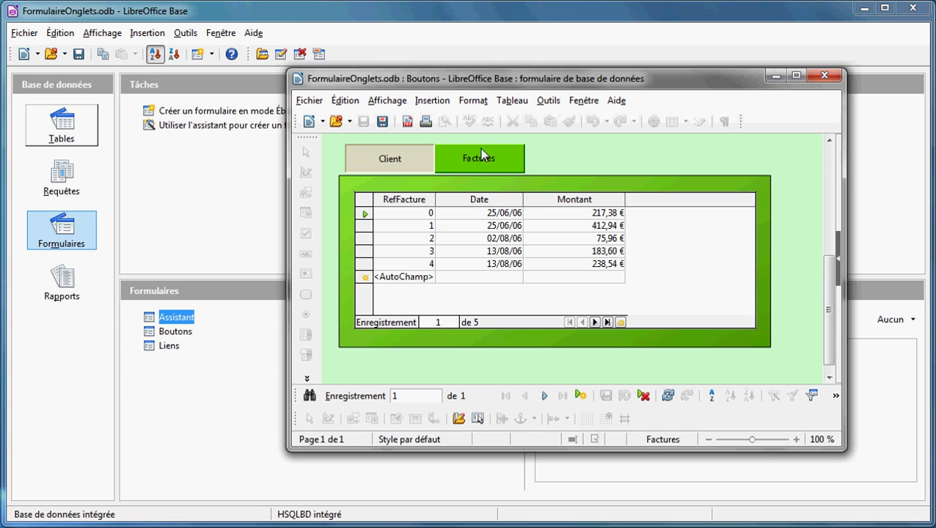
left_click(483, 168)
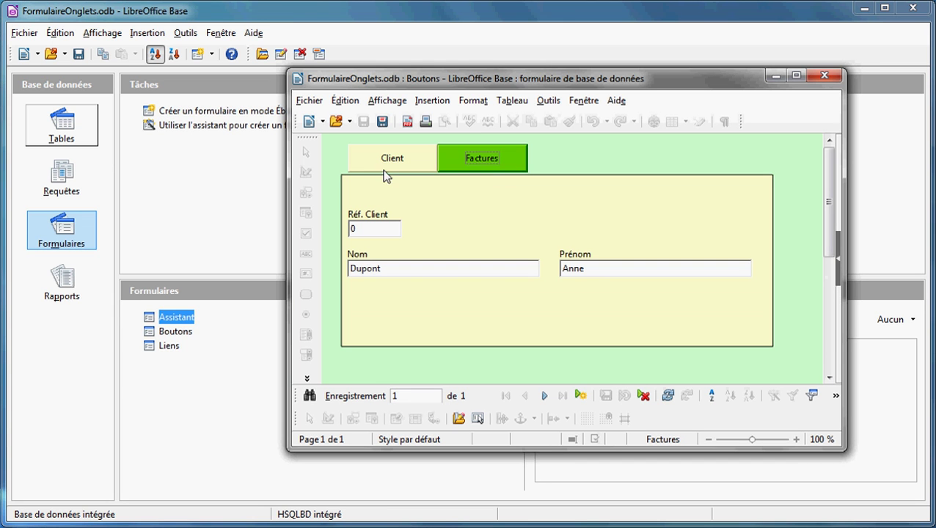